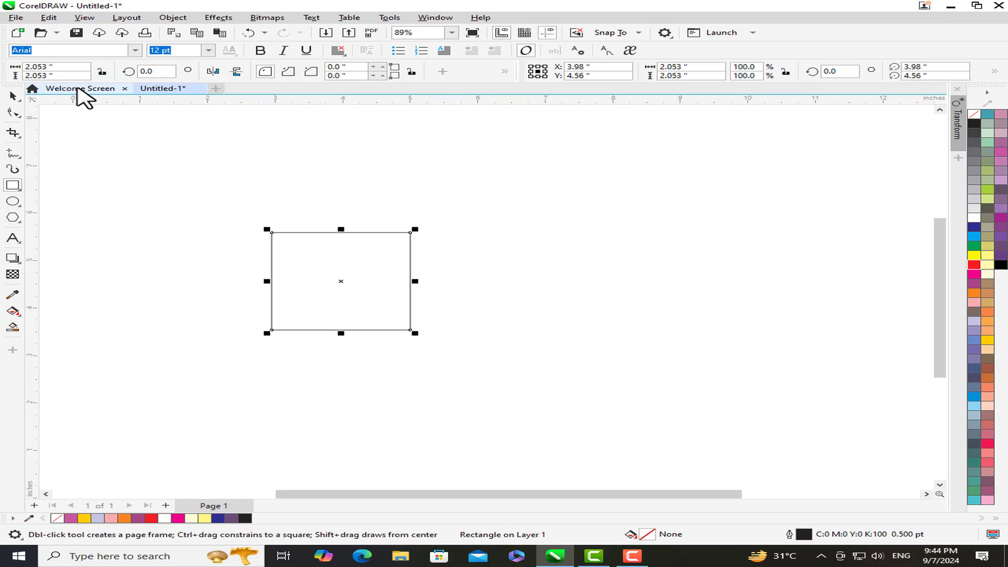
# - Set the drawn square's width and height to 5 inches
pyautogui.click(60, 66)
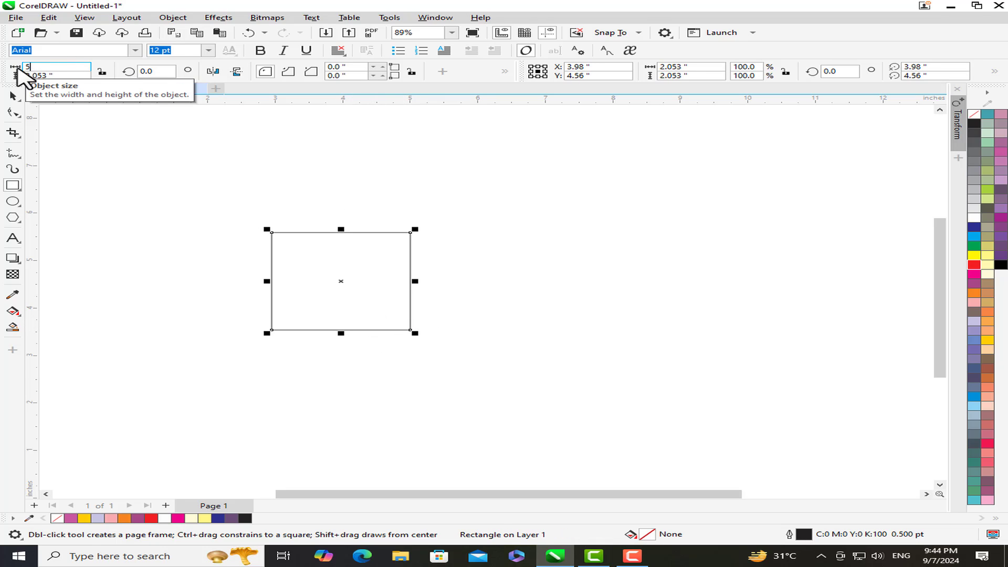
pyautogui.write('5')
pyautogui.press('Return')
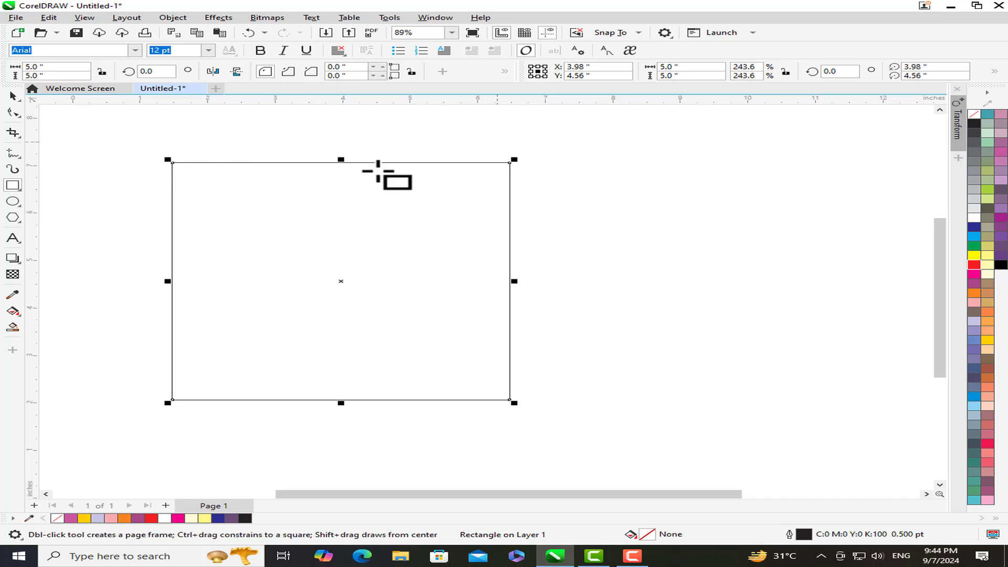
# - Duplicate the 5-inch square, placing the copy beside the original on its right side
pyautogui.press('space')
pyautogui.click(426, 324)
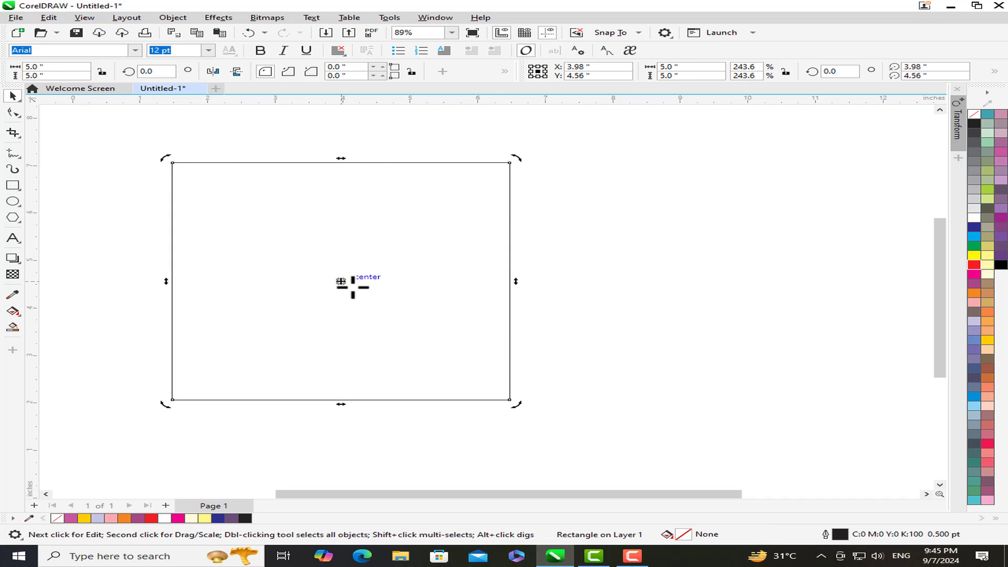
pyautogui.click(378, 292)
pyautogui.moveTo(381, 282); pyautogui.dragTo(643, 293)
pyautogui.rightClick(643, 293)
pyautogui.scroll(-2, 644, 297)
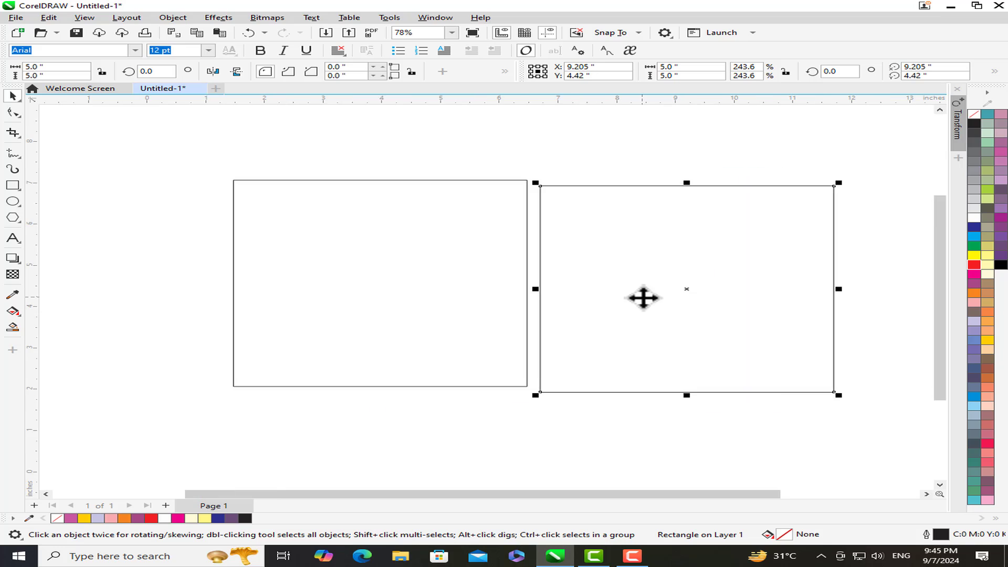
pyautogui.moveTo(693, 495); pyautogui.dragTo(732, 495)
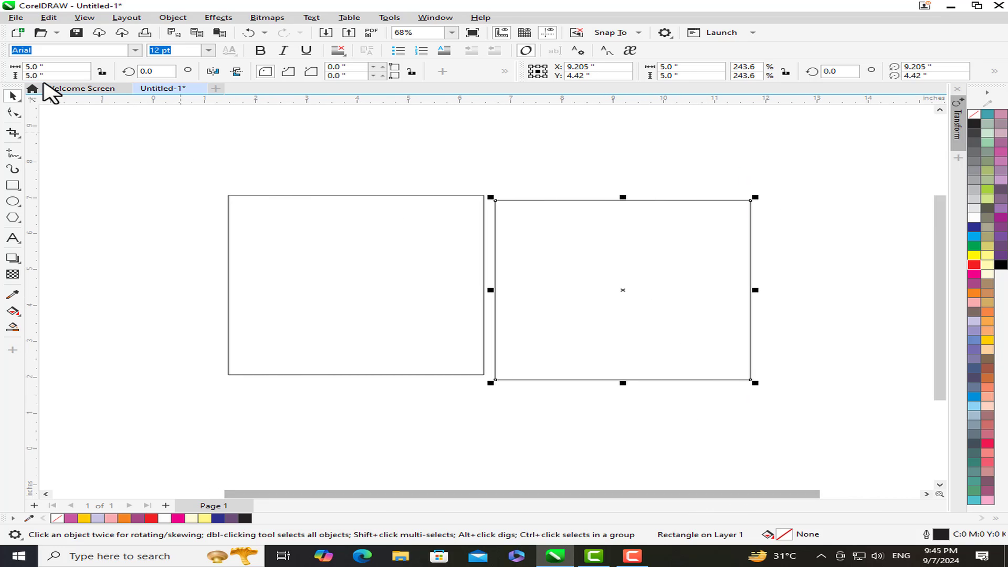
# - Resize the copied square to 7 by 7 inches and place a duplicate of it further right
pyautogui.click(19, 67)
pyautogui.write('7')
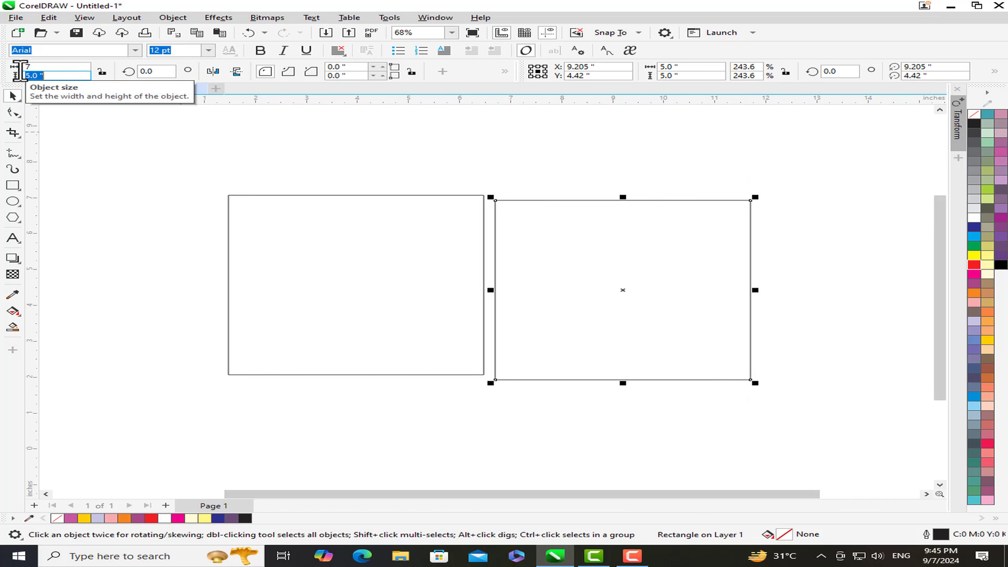
pyautogui.write('7')
pyautogui.press('Return')
pyautogui.scroll(-1, 347, 236)
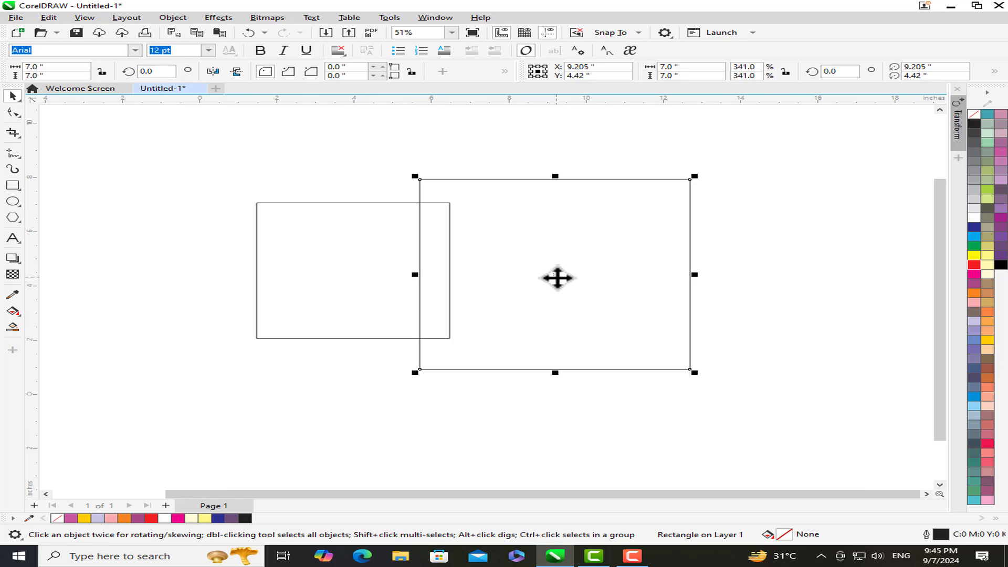
pyautogui.moveTo(558, 279); pyautogui.dragTo(784, 281)
pyautogui.scroll(-1, 331, 257)
# - Rotate the 5-inch square by 45 degrees
pyautogui.click(299, 270)
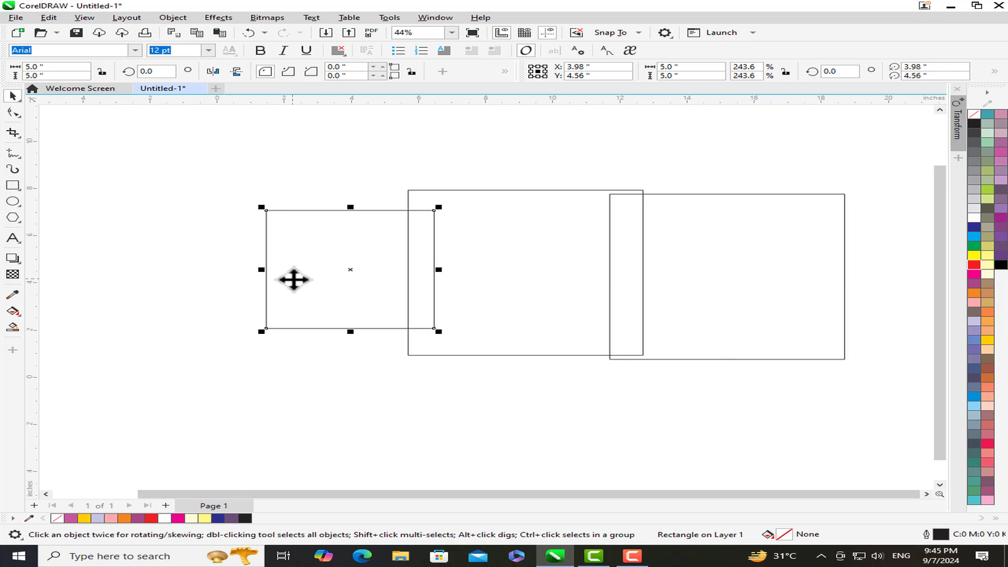
pyautogui.click(163, 71)
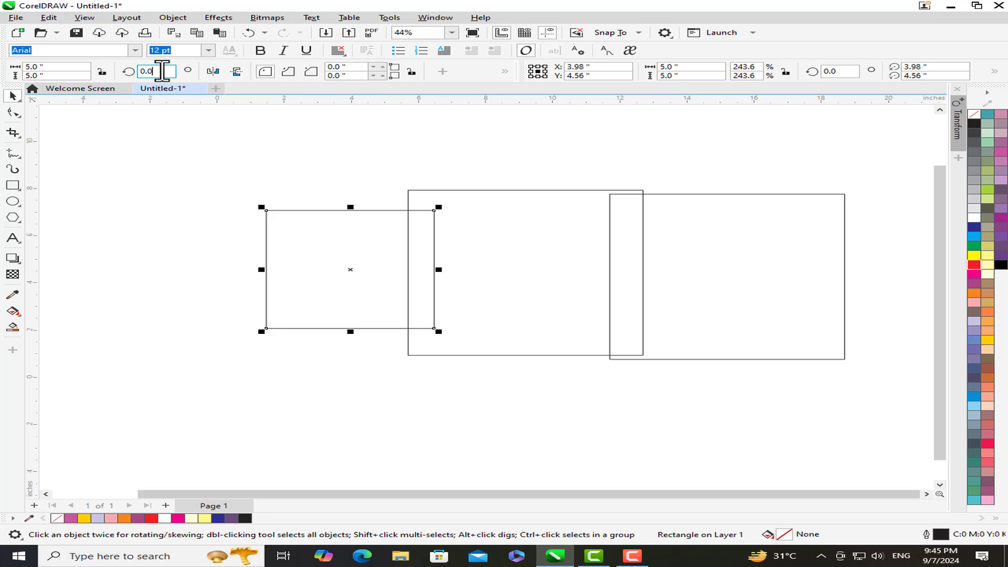
pyautogui.write('45')
pyautogui.press('Return')
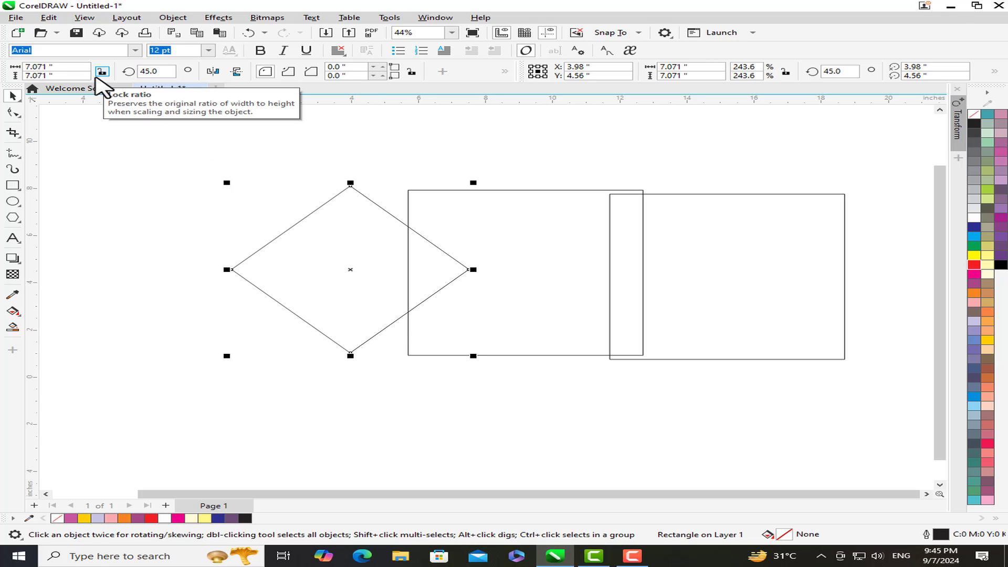
# - Repeat the 45-degree rotation on both 7-inch squares
pyautogui.click(533, 216)
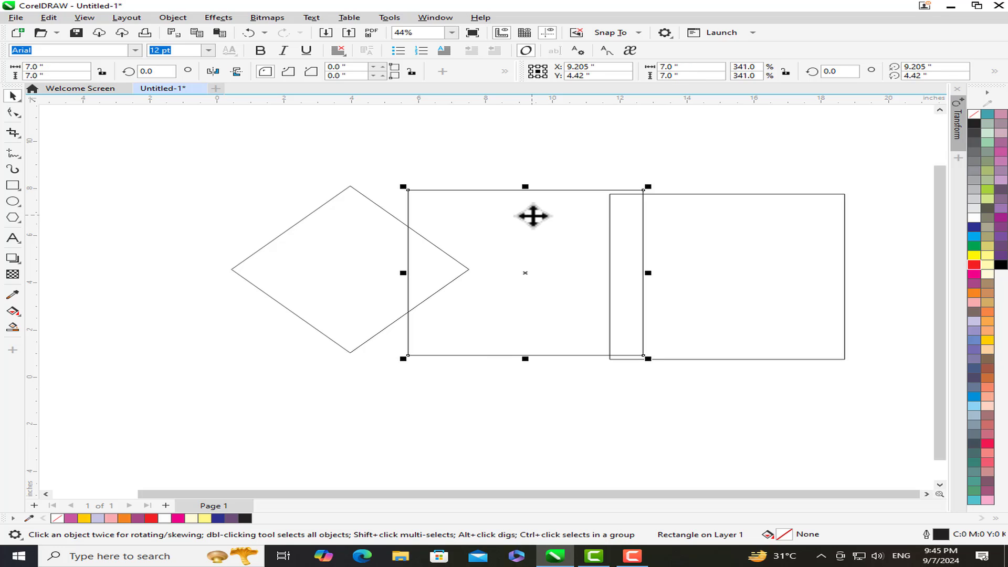
pyautogui.hotkey('ctrl', 'r')
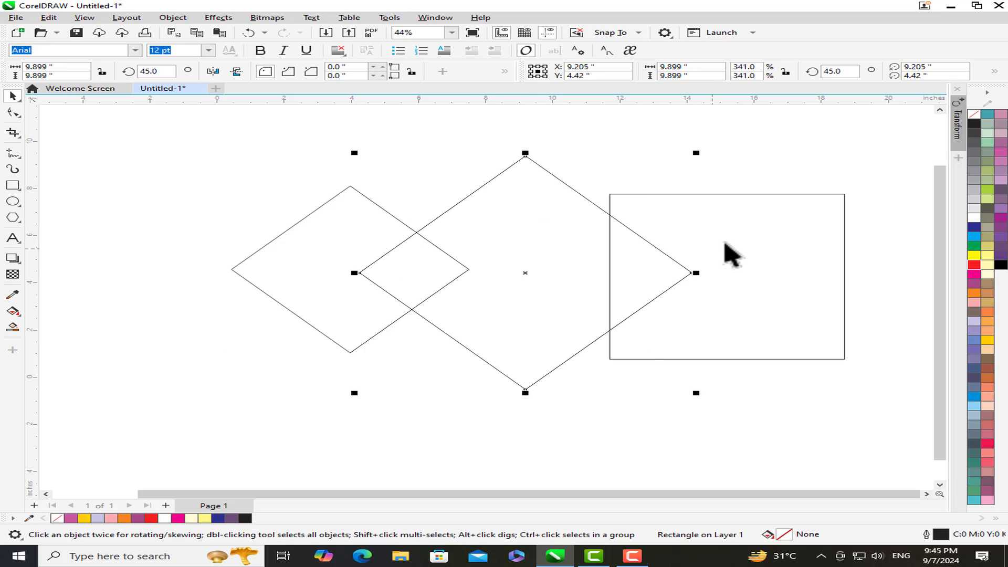
pyautogui.click(751, 248)
pyautogui.hotkey('ctrl', 'r')
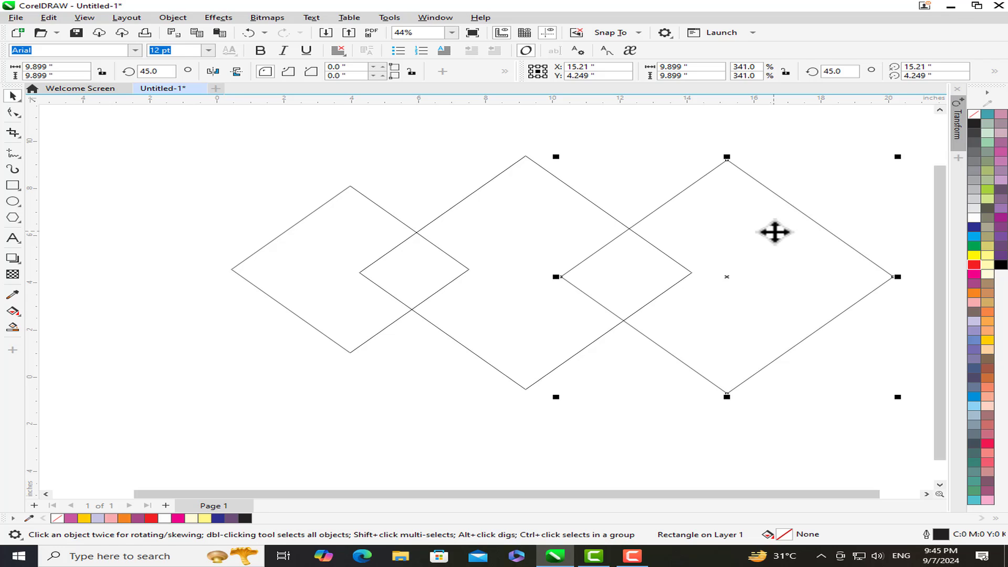
# - Move the middle large diamond so its bottom corner snaps to the small diamond's right corner
pyautogui.click(450, 386)
pyautogui.click(475, 330)
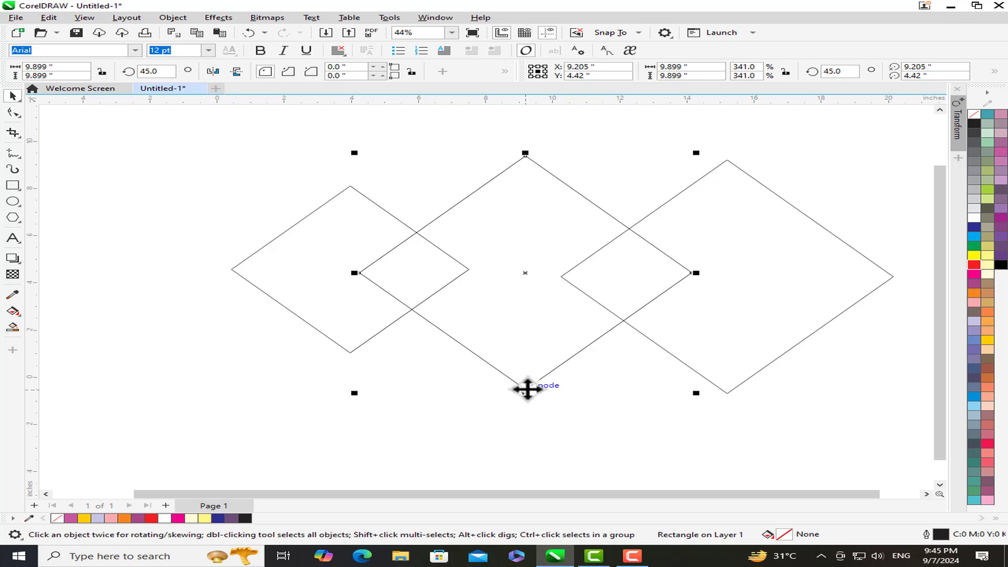
pyautogui.moveTo(526, 389); pyautogui.dragTo(469, 269)
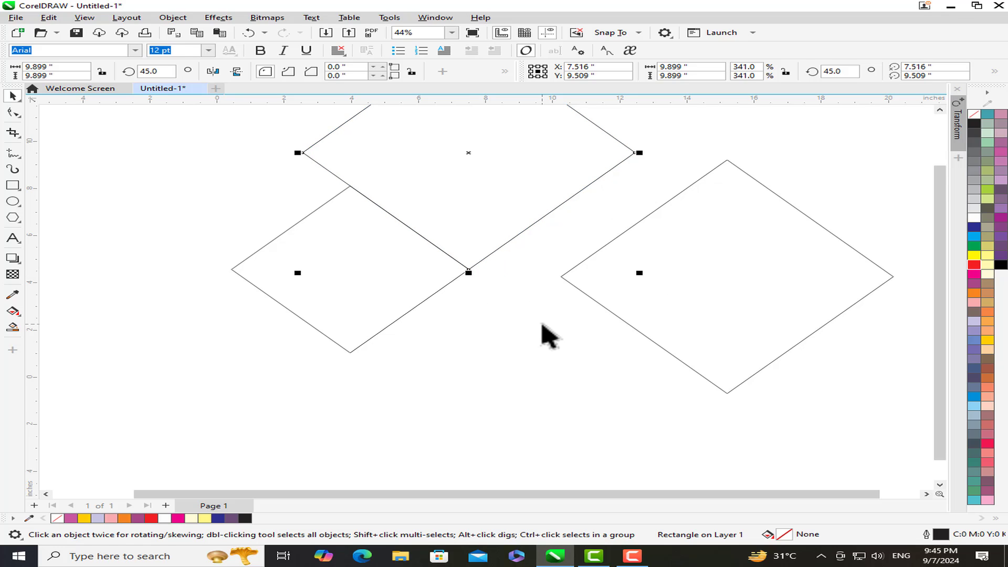
# - Move the other large diamond so its bottom corner snaps to the small diamond's left corner
pyautogui.click(764, 370)
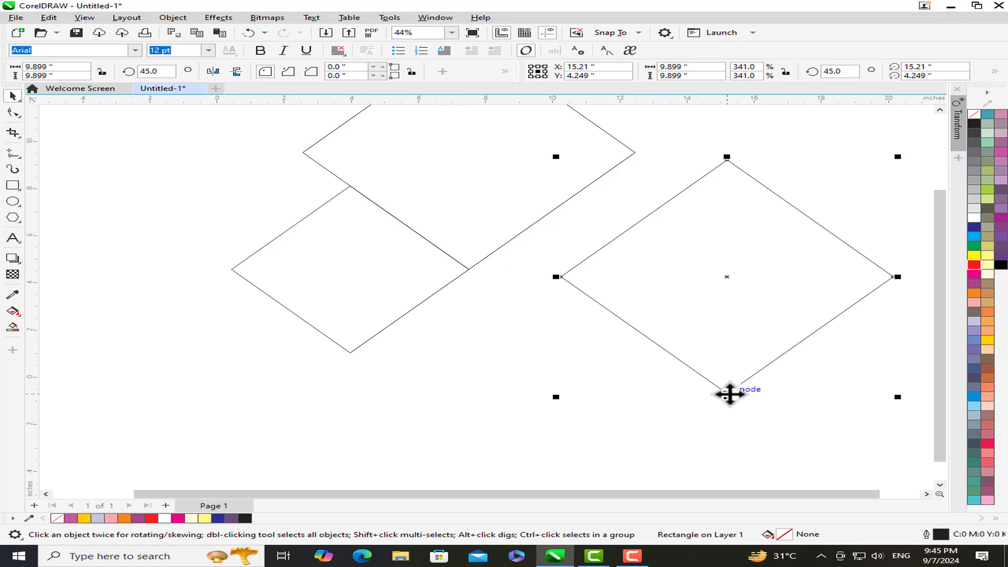
pyautogui.moveTo(728, 392); pyautogui.dragTo(232, 269)
pyautogui.scroll(-1, 573, 320)
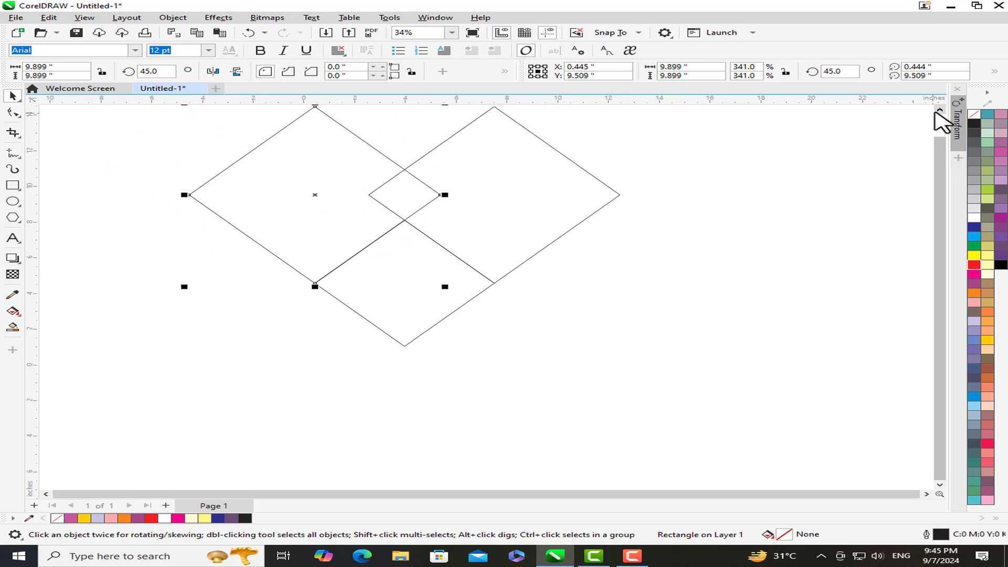
pyautogui.click(937, 110)
pyautogui.click(633, 238)
# - Fully round the top and left corners of the left large diamond with the Shape tool
pyautogui.click(318, 205)
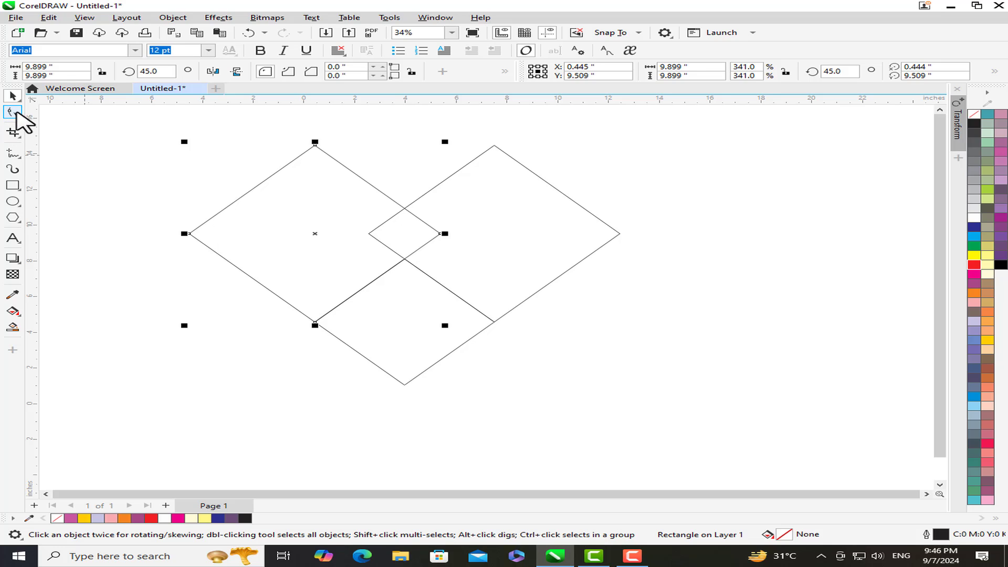
pyautogui.click(14, 112)
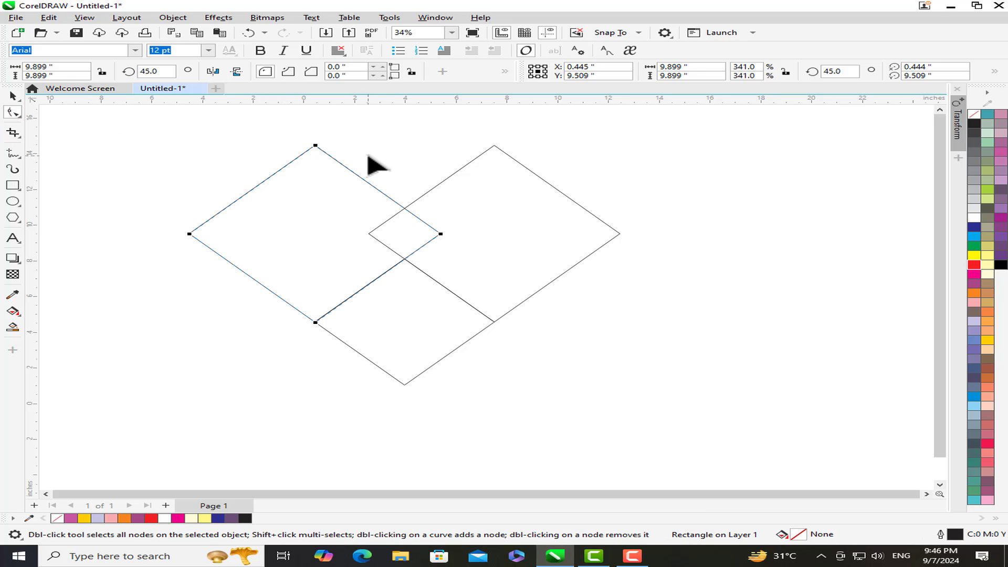
pyautogui.click(315, 145)
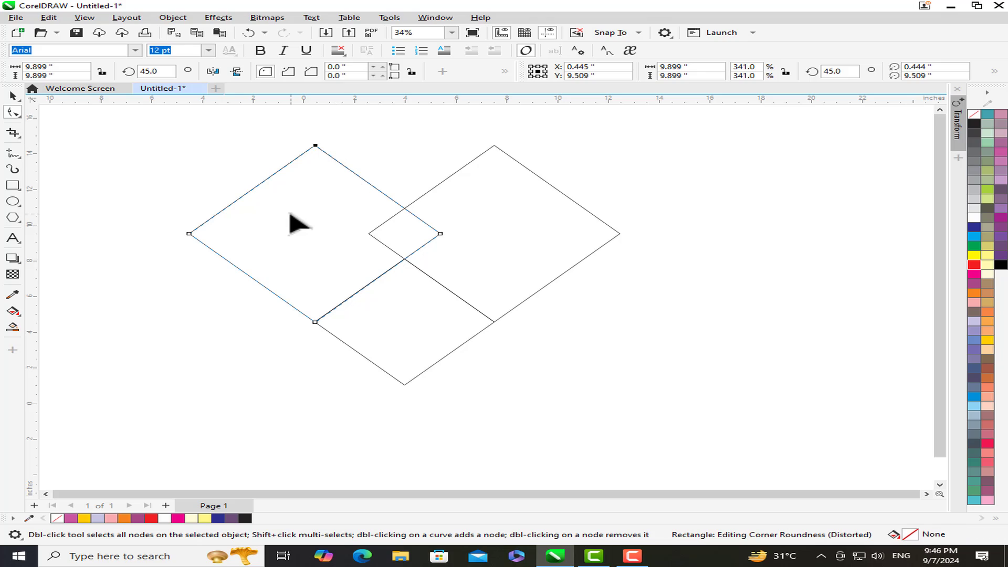
pyautogui.keyDown('shift'); pyautogui.click(189, 234); pyautogui.keyUp('shift')
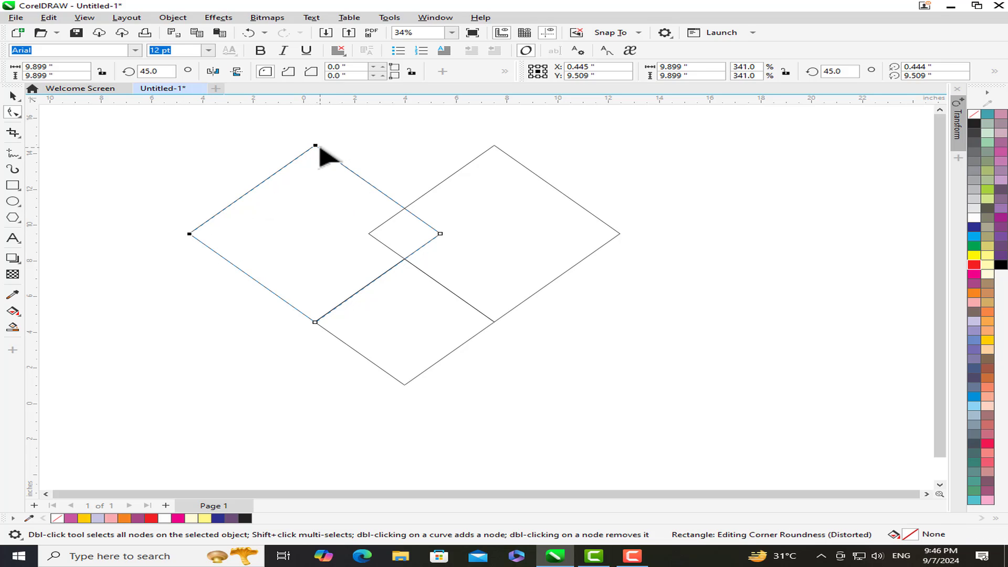
pyautogui.moveTo(315, 146); pyautogui.dragTo(342, 268)
# - Fully round the top and right corners of the right large diamond
pyautogui.click(556, 227)
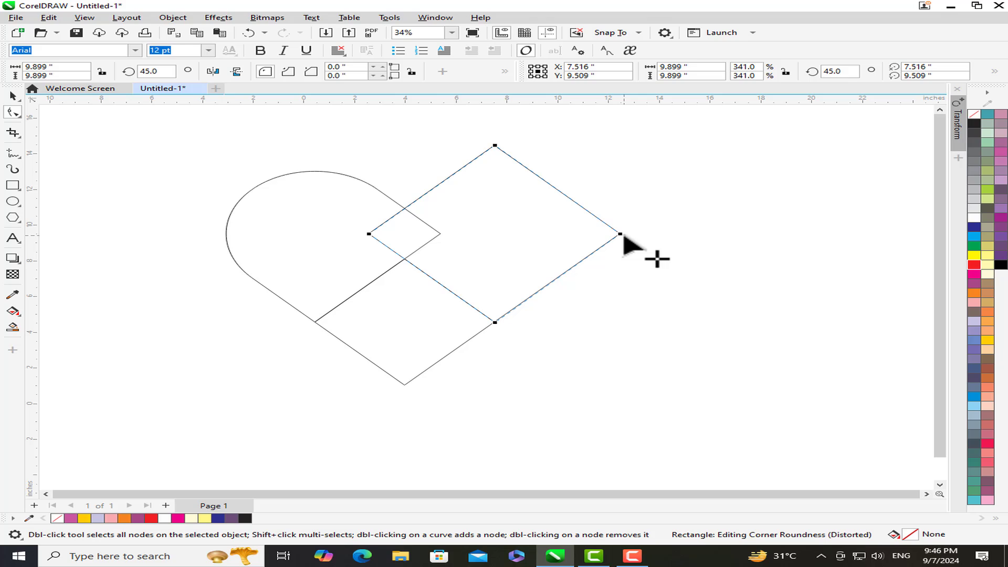
pyautogui.click(496, 146)
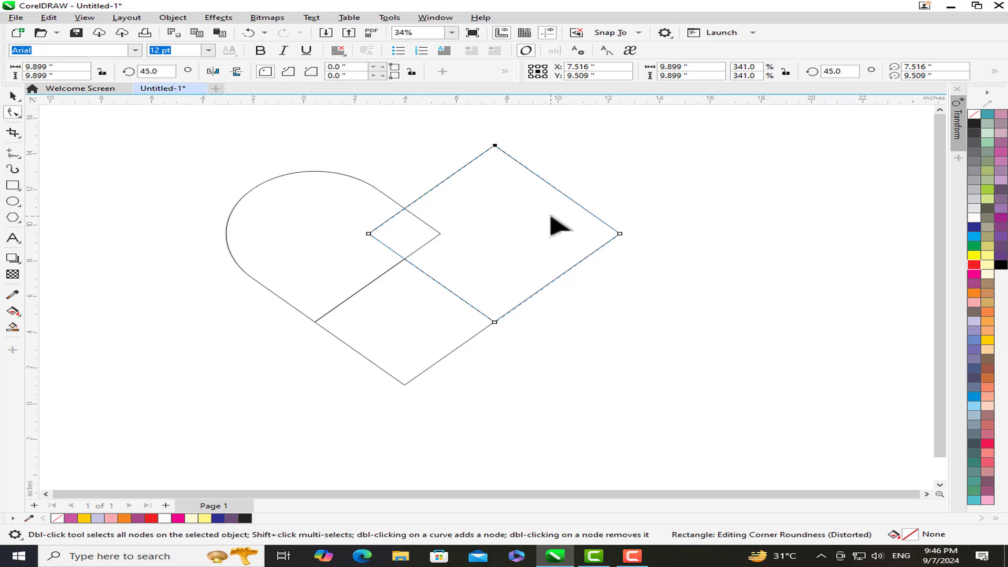
pyautogui.keyDown('shift'); pyautogui.click(620, 234); pyautogui.keyUp('shift')
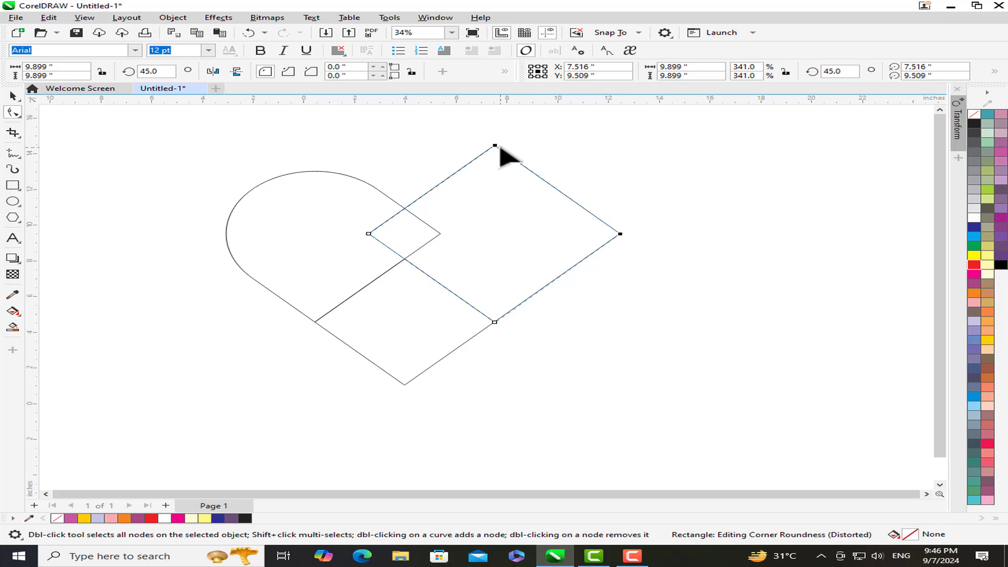
pyautogui.moveTo(494, 147); pyautogui.dragTo(591, 275)
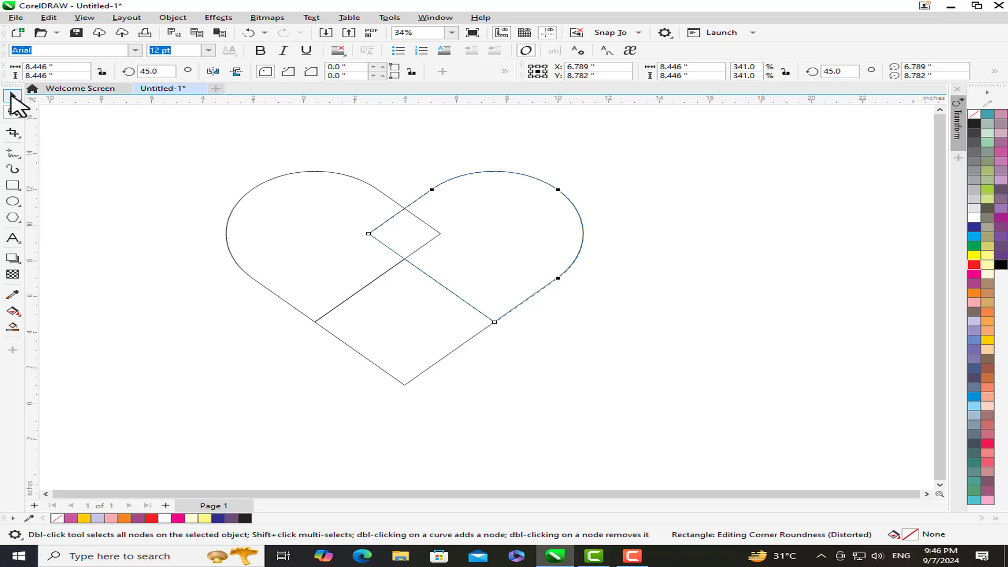
# - Weld the two rounded shapes and the small diamond into a single heart outline
pyautogui.click(12, 96)
pyautogui.click(688, 178)
pyautogui.moveTo(169, 127); pyautogui.dragTo(668, 420)
pyautogui.click(243, 70)
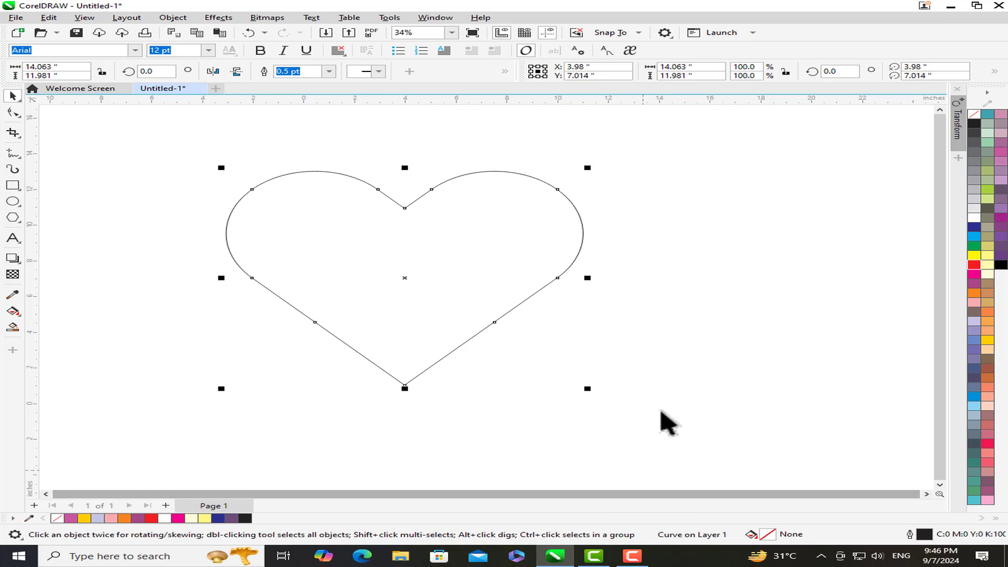
# - Draw a straight vertical line about 16.4 inches long through the middle of the heart, extending past its top and bottom
pyautogui.click(676, 322)
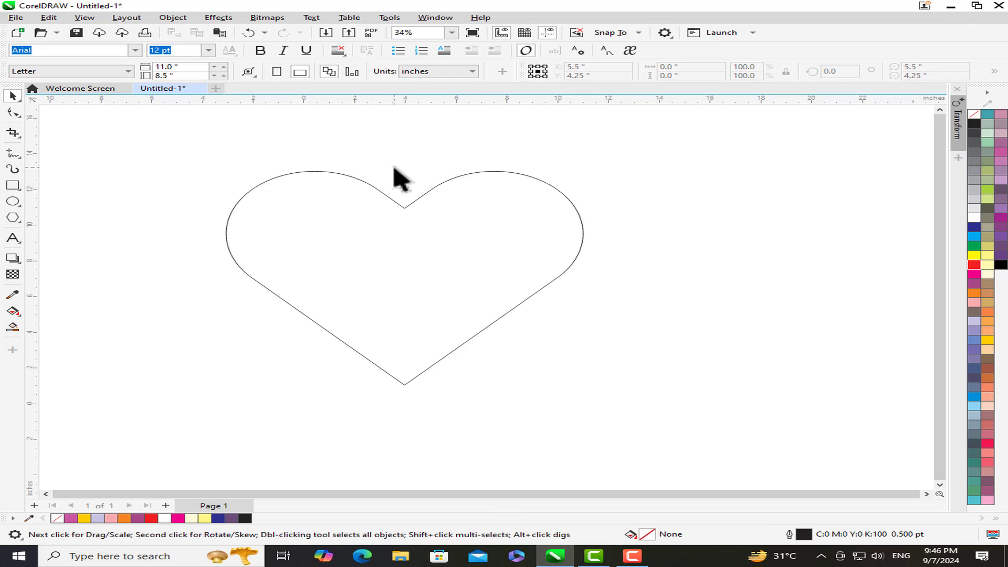
pyautogui.click(13, 152)
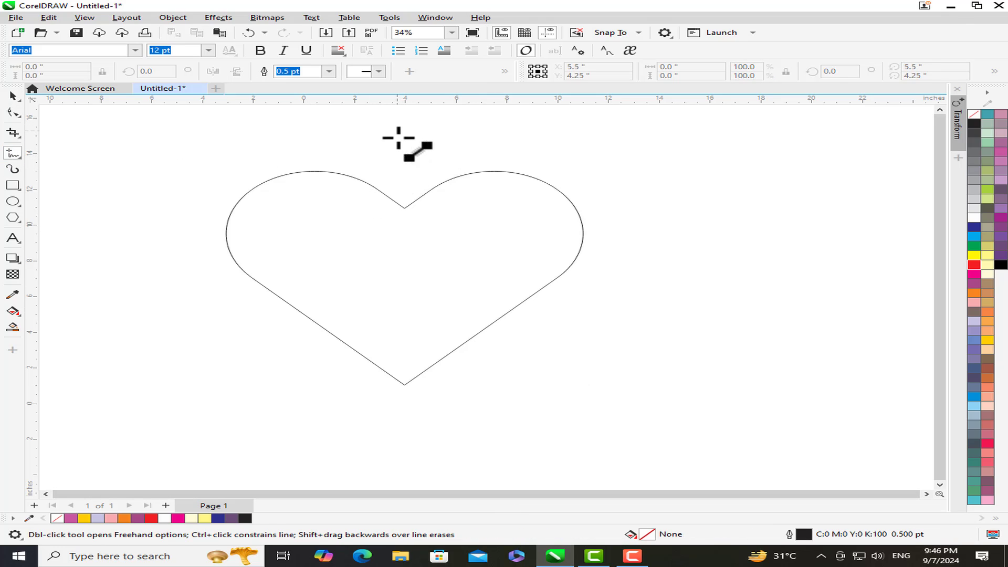
pyautogui.click(397, 132)
pyautogui.click(397, 424)
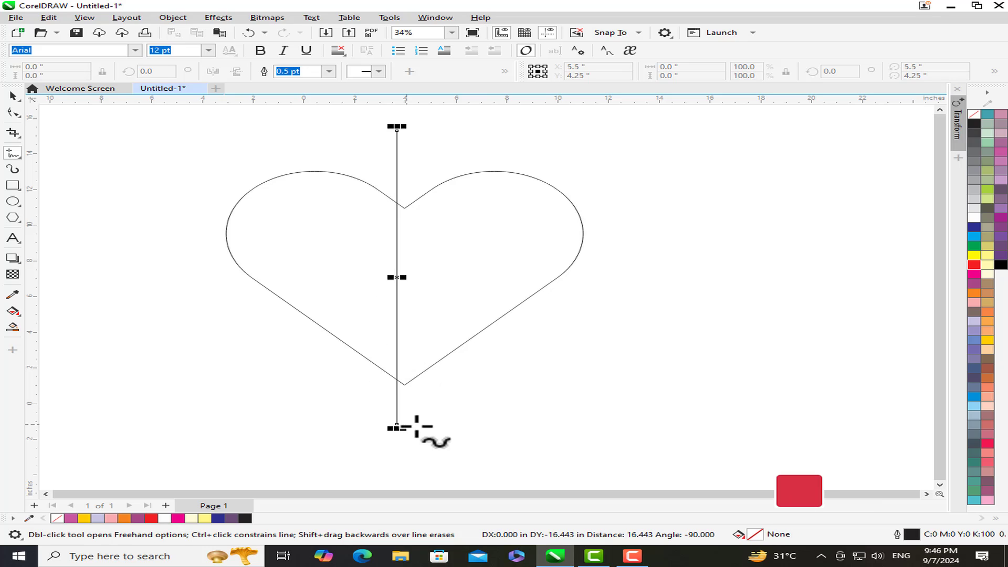
pyautogui.click(13, 96)
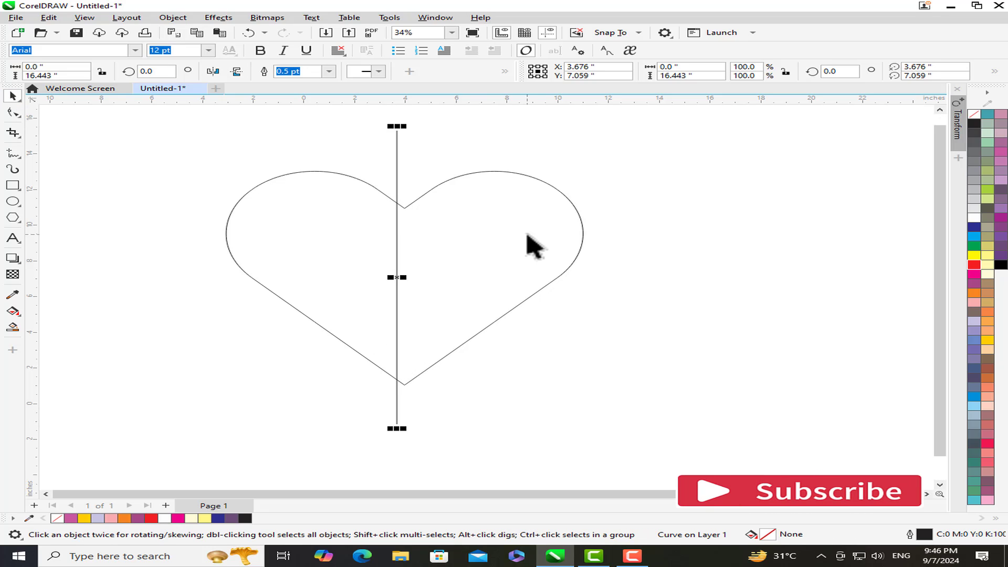
# - Align the vertical line and the heart on their horizontal centers
pyautogui.hotkey('ctrl', 'a')
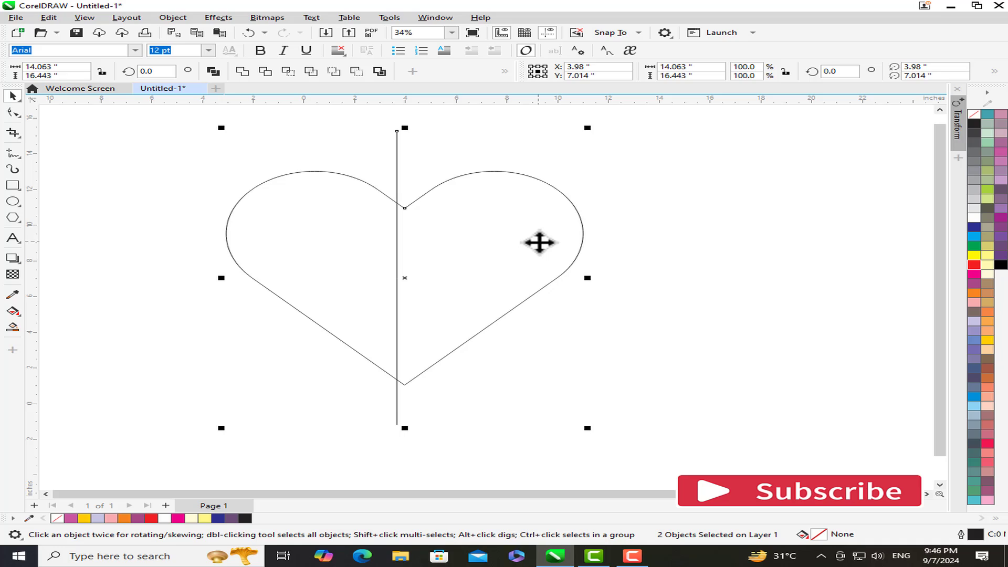
pyautogui.press('c')
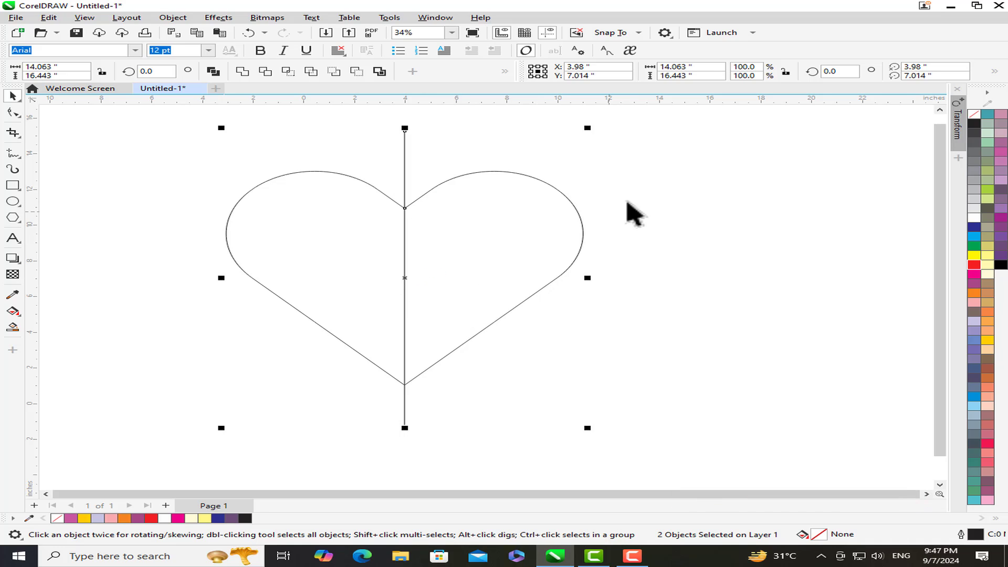
pyautogui.press('Escape')
# - Cut the heart along the vertical line with Back Minus Front and break the result apart into two halves
pyautogui.moveTo(176, 111); pyautogui.dragTo(670, 445)
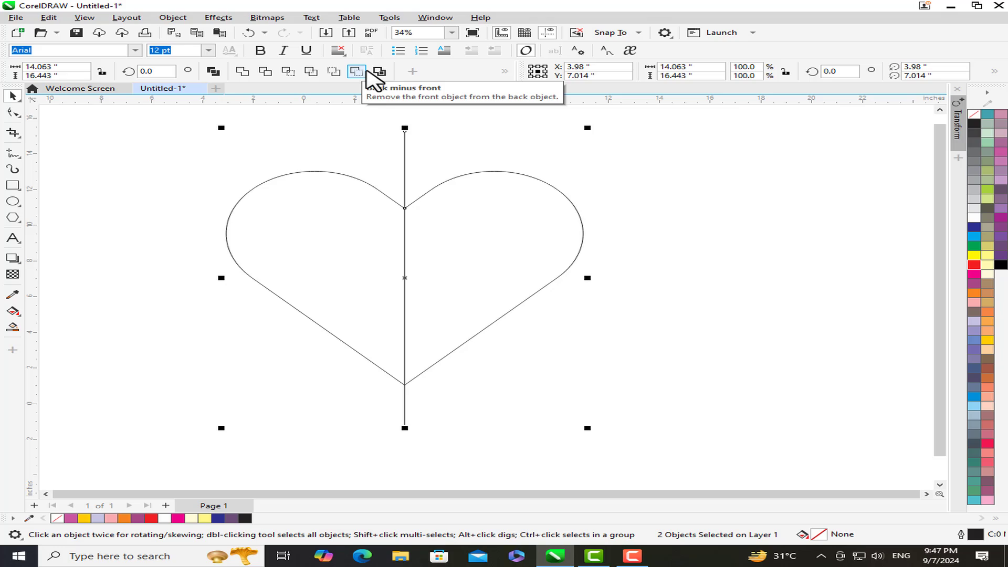
pyautogui.click(366, 71)
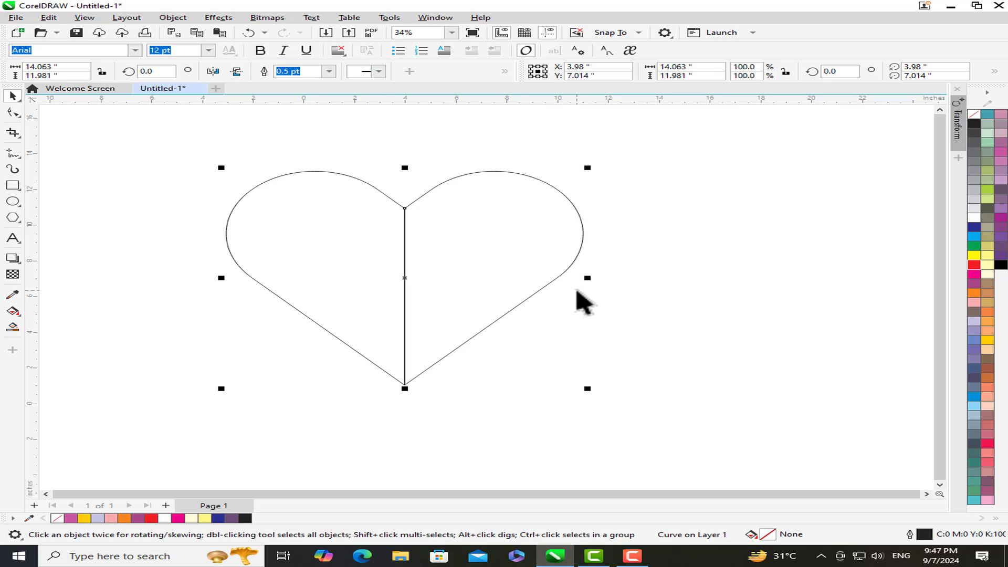
pyautogui.hotkey('ctrl', 'k')
pyautogui.click(651, 243)
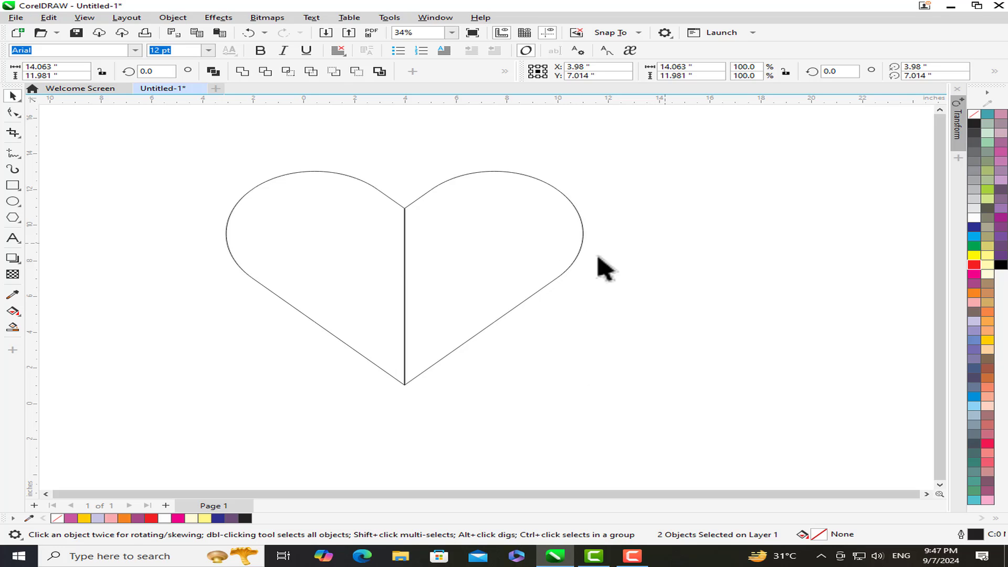
# - Move the left half of the heart away from the right half and delete it
pyautogui.moveTo(367, 263); pyautogui.dragTo(321, 263)
pyautogui.click(628, 289)
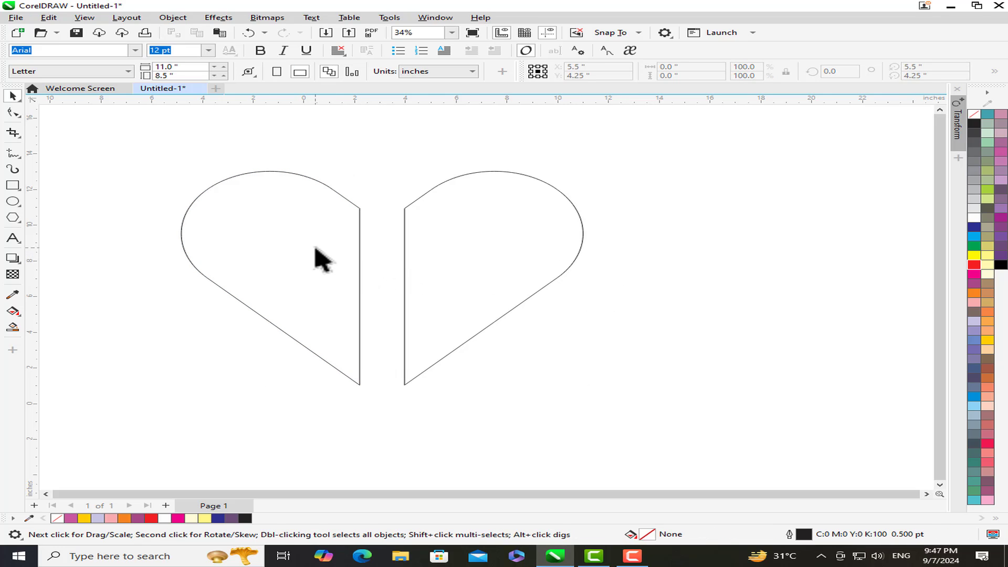
pyautogui.click(316, 248)
pyautogui.press('Delete')
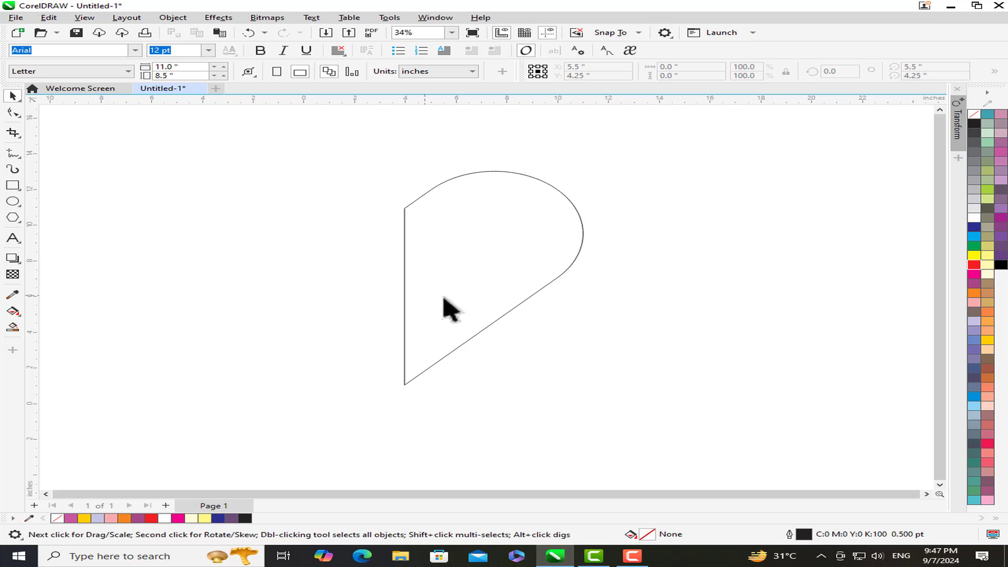
pyautogui.click(564, 253)
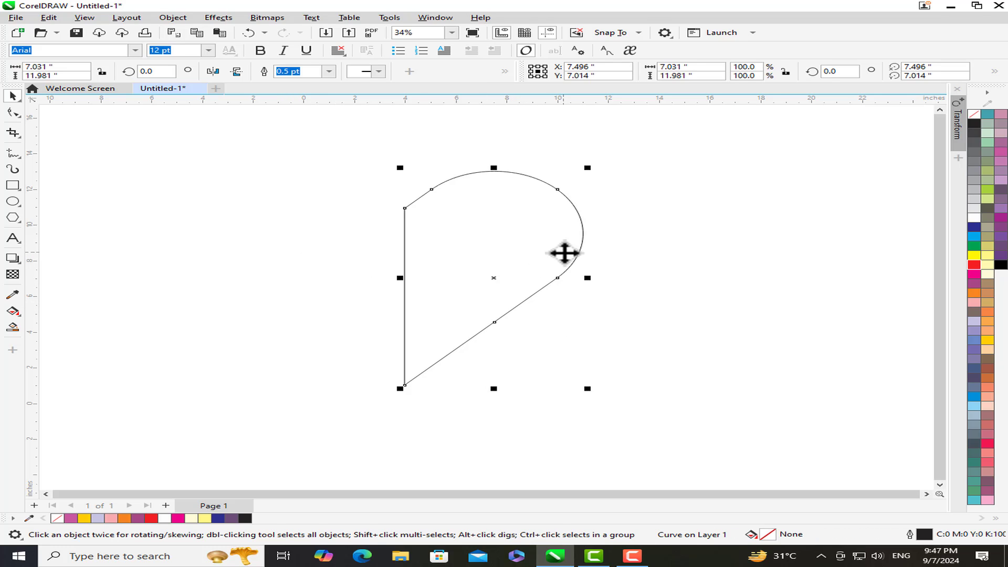
pyautogui.click(640, 267)
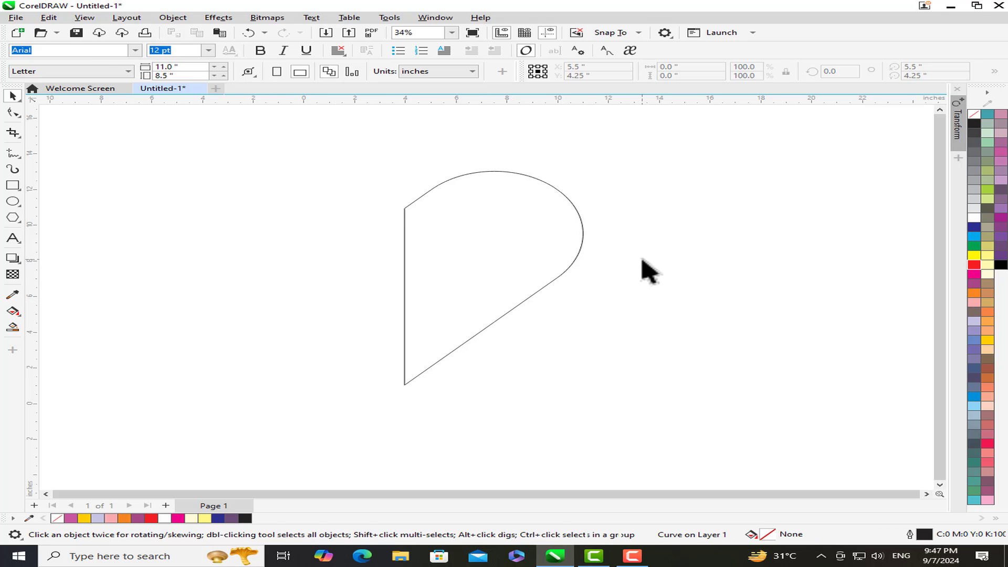
# - Draw a rectangle about 0.69 by 2.84 inches from the half-heart's upper inner corner and add two adjoining copies in a row to its right
pyautogui.click(13, 186)
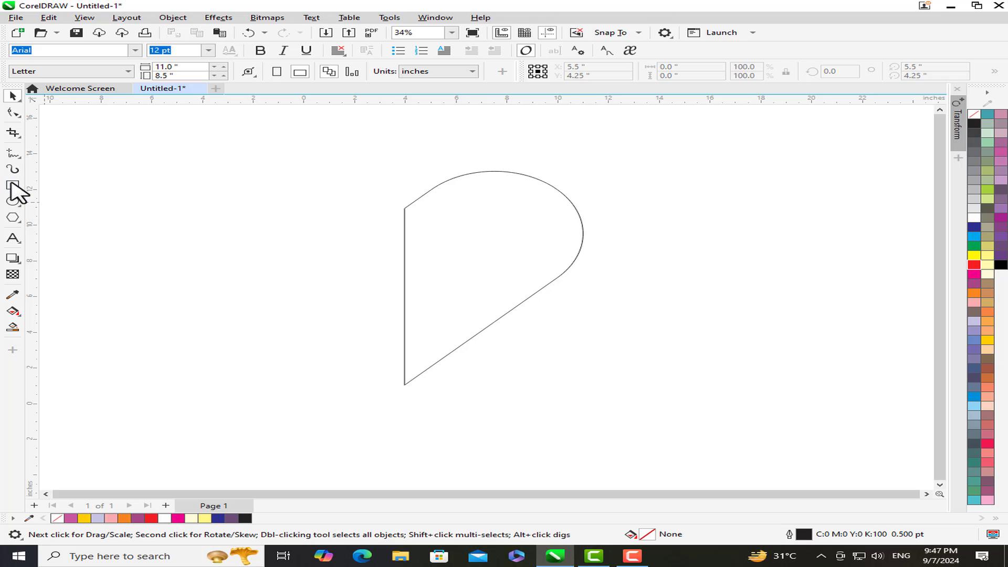
pyautogui.click(405, 212)
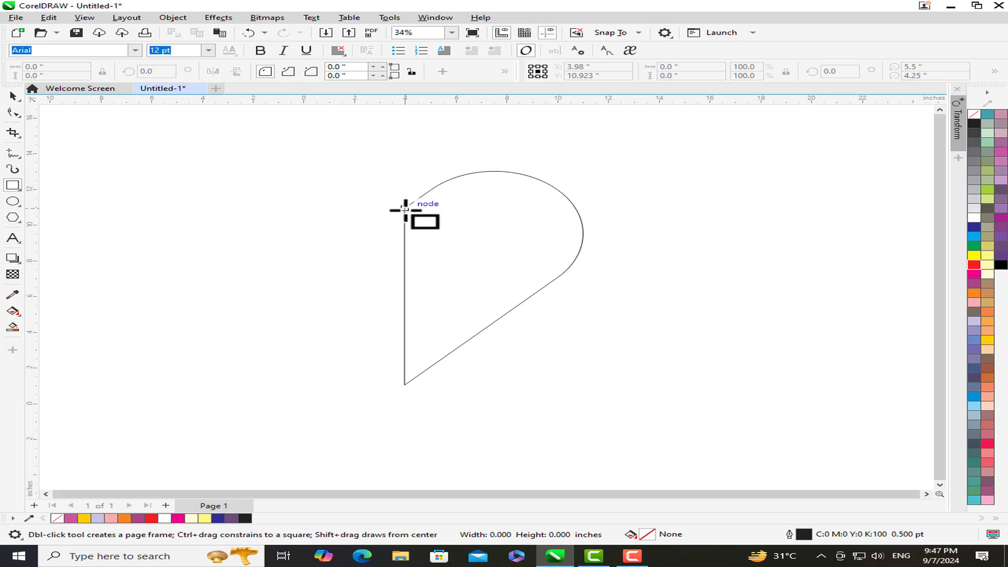
pyautogui.moveTo(405, 209); pyautogui.dragTo(423, 259)
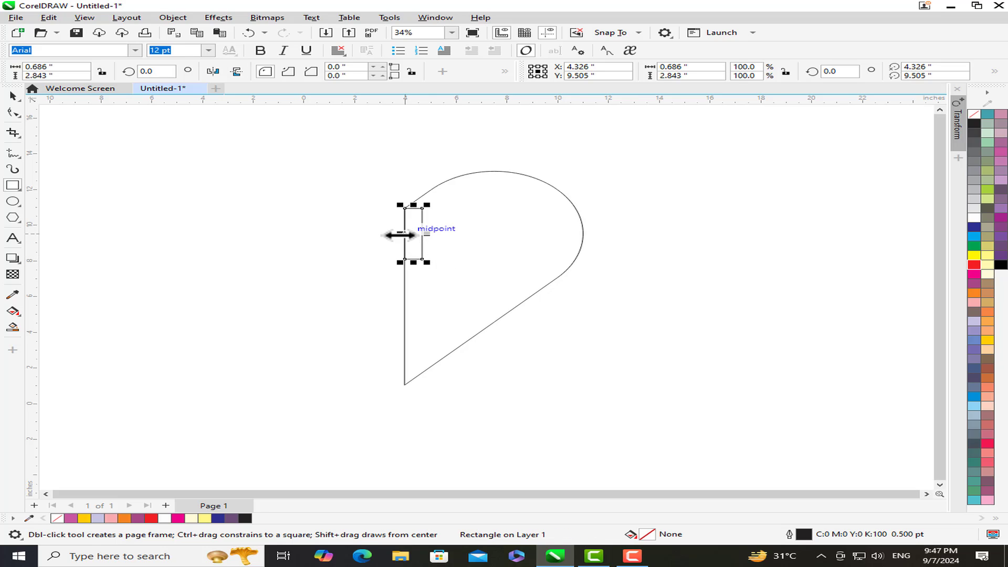
pyautogui.moveTo(400, 235); pyautogui.dragTo(439, 238)
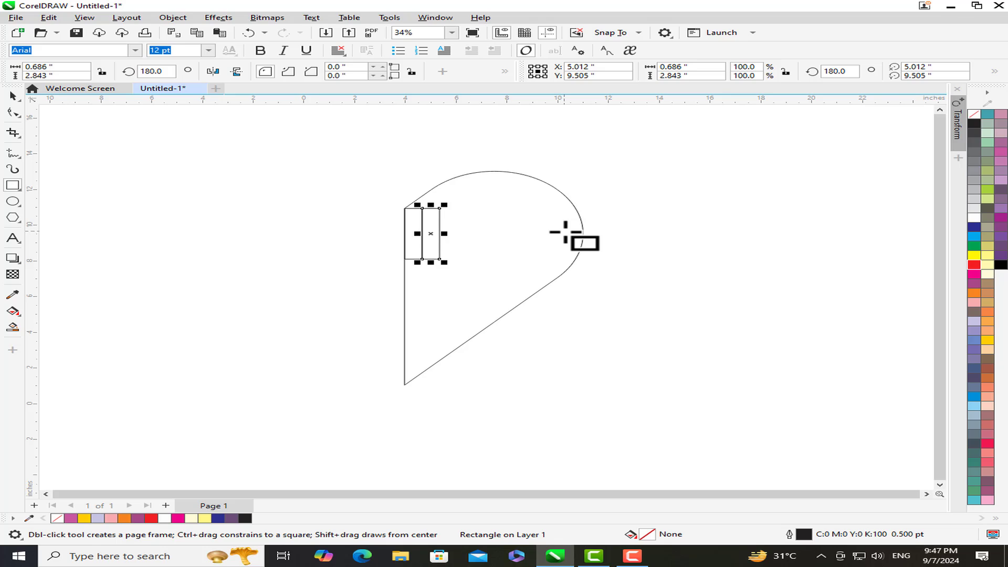
pyautogui.hotkey('ctrl', 'r')
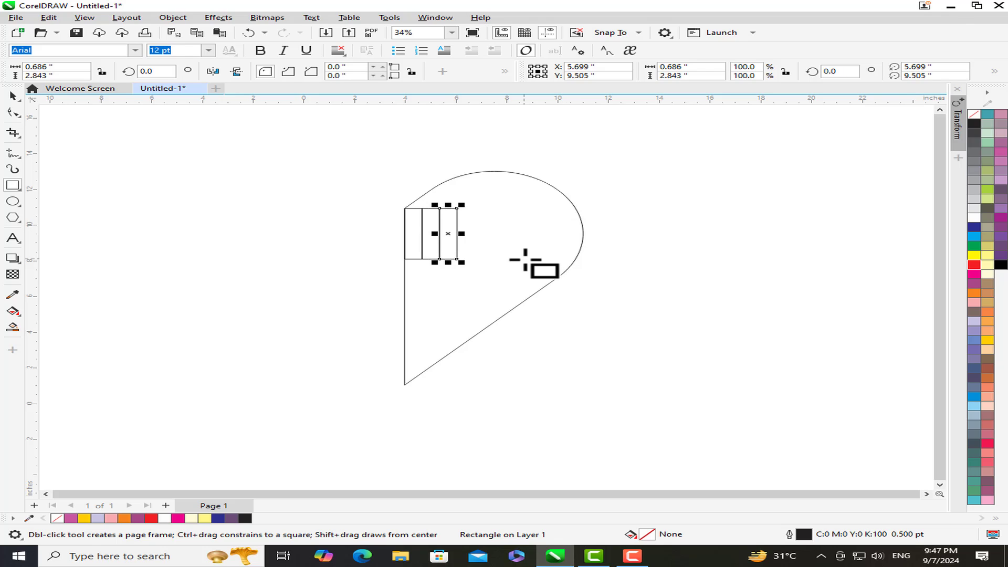
# - Stretch the three rectangles together horizontally to the outermost edge of the half-heart's curve, about 7.03 inches wide
pyautogui.press('space')
pyautogui.click(317, 212)
pyautogui.click(581, 235)
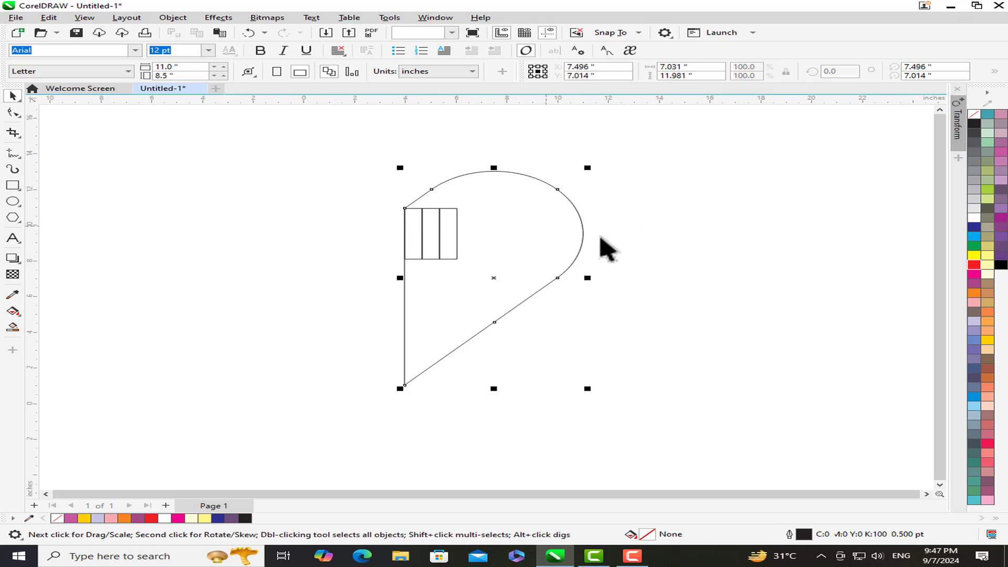
pyautogui.click(672, 263)
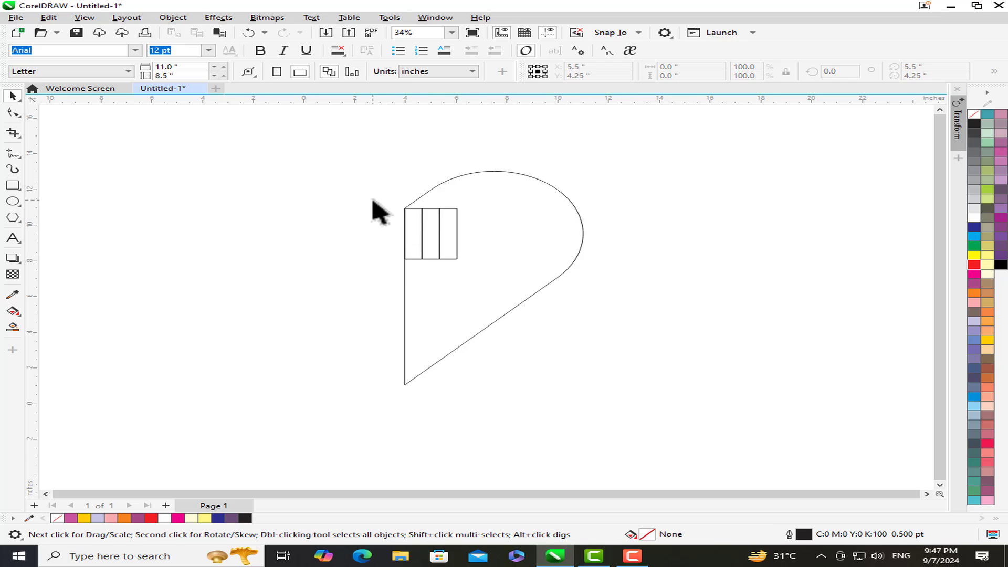
pyautogui.moveTo(373, 198); pyautogui.dragTo(495, 276)
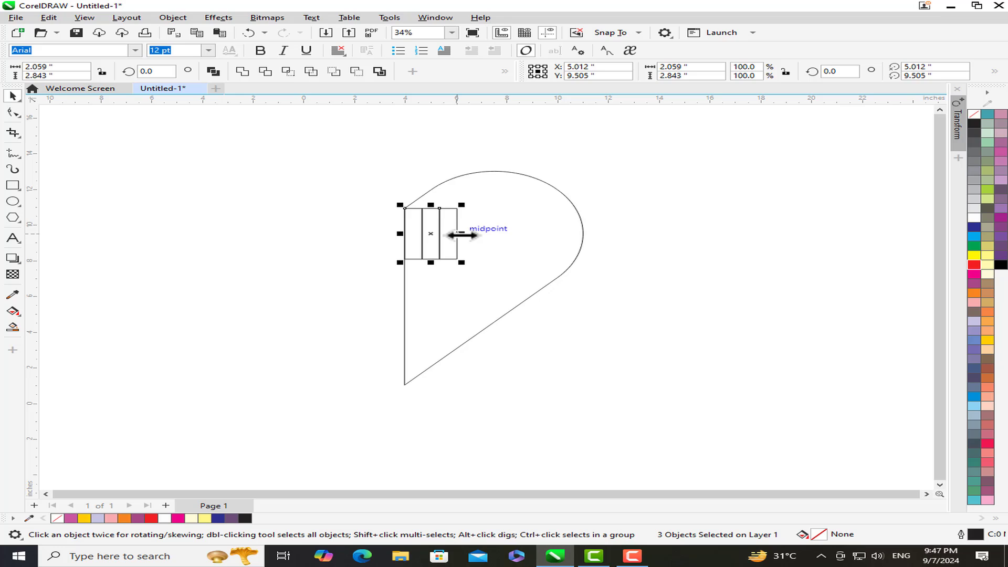
pyautogui.moveTo(462, 235); pyautogui.dragTo(583, 234)
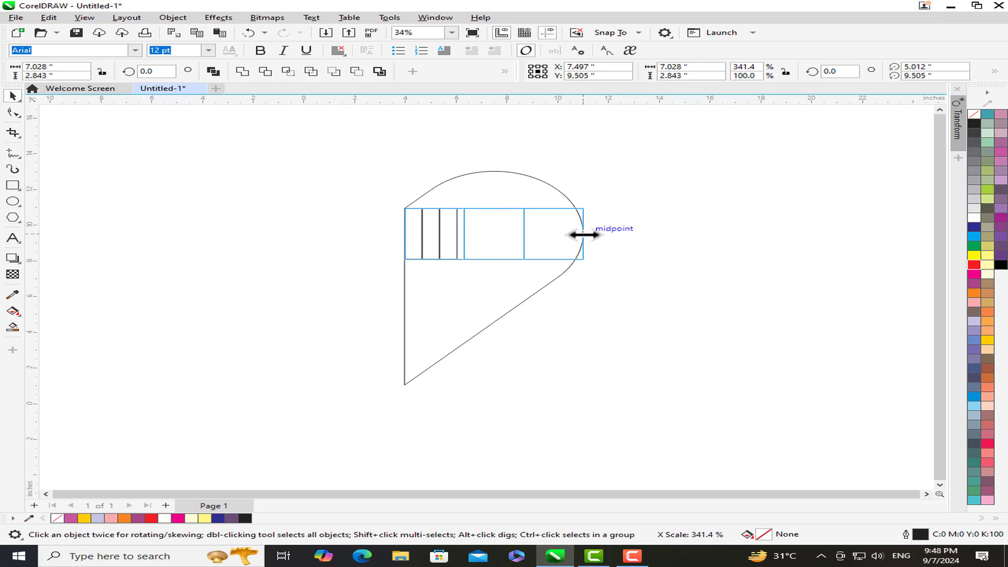
pyautogui.moveTo(583, 235); pyautogui.dragTo(583, 234)
pyautogui.click(561, 310)
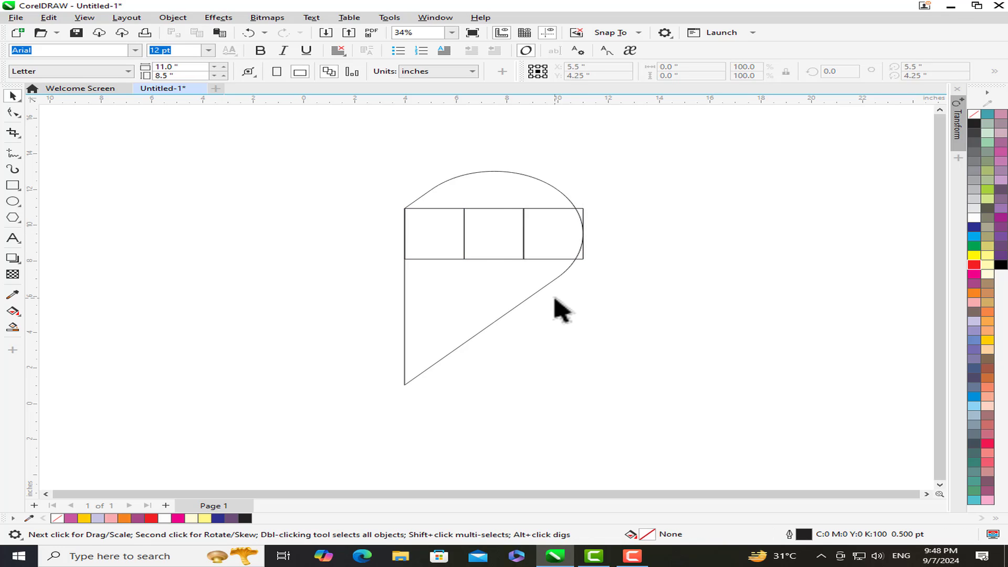
# - Create two narrower copies of the half-heart from its straight edge, scaled horizontally to meet the two inner rectangle divisions, at 66.7% and 33.4% width
pyautogui.click(529, 298)
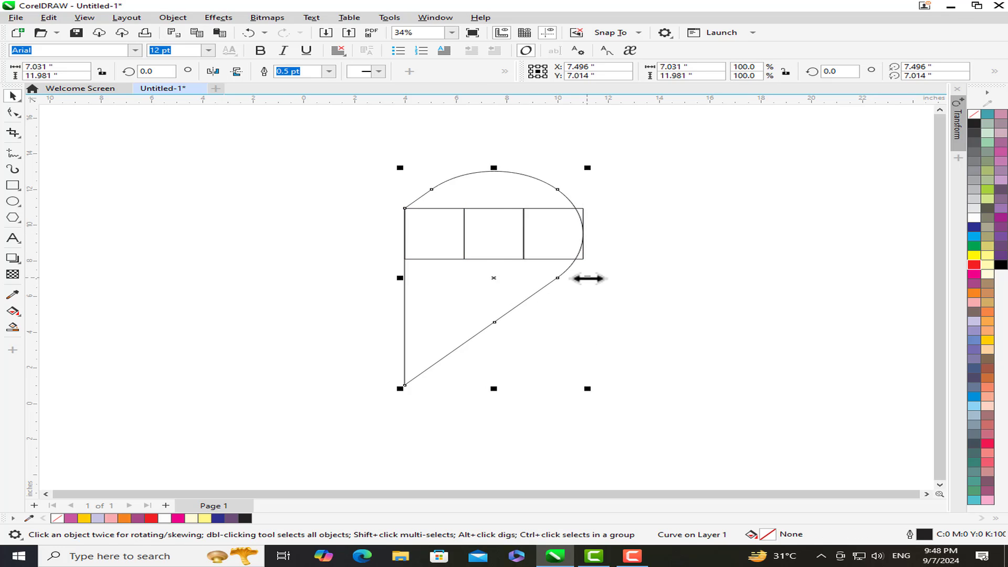
pyautogui.moveTo(588, 278); pyautogui.dragTo(524, 232)
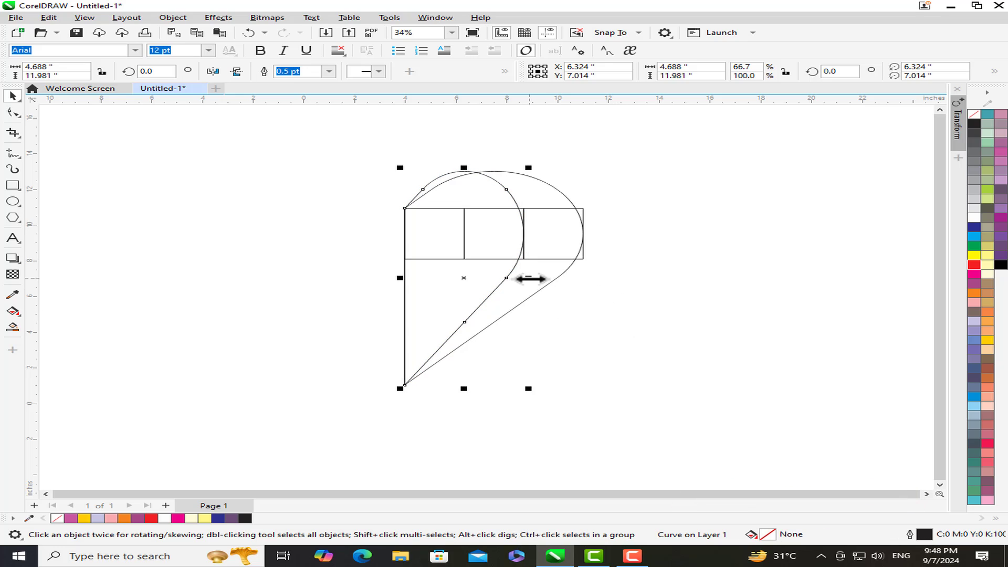
pyautogui.moveTo(528, 278); pyautogui.dragTo(465, 237)
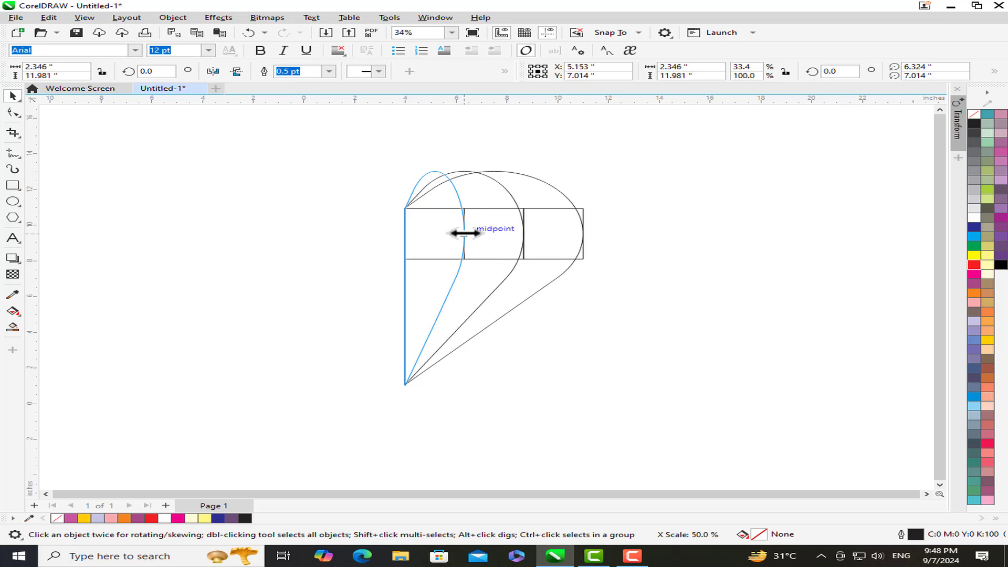
pyautogui.moveTo(465, 234); pyautogui.dragTo(465, 234)
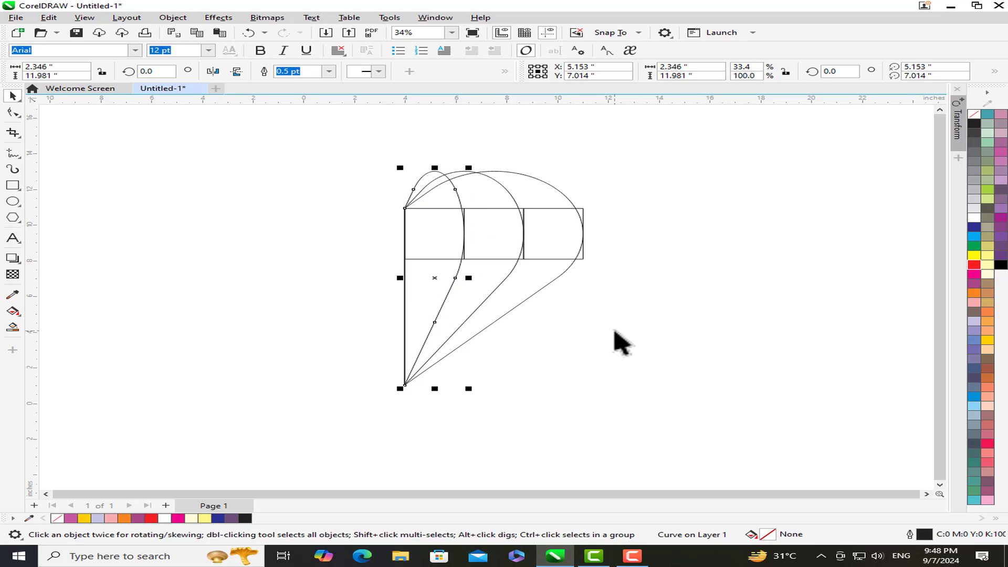
# - Delete the three guide rectangles from the nested half-hearts
pyautogui.click(622, 344)
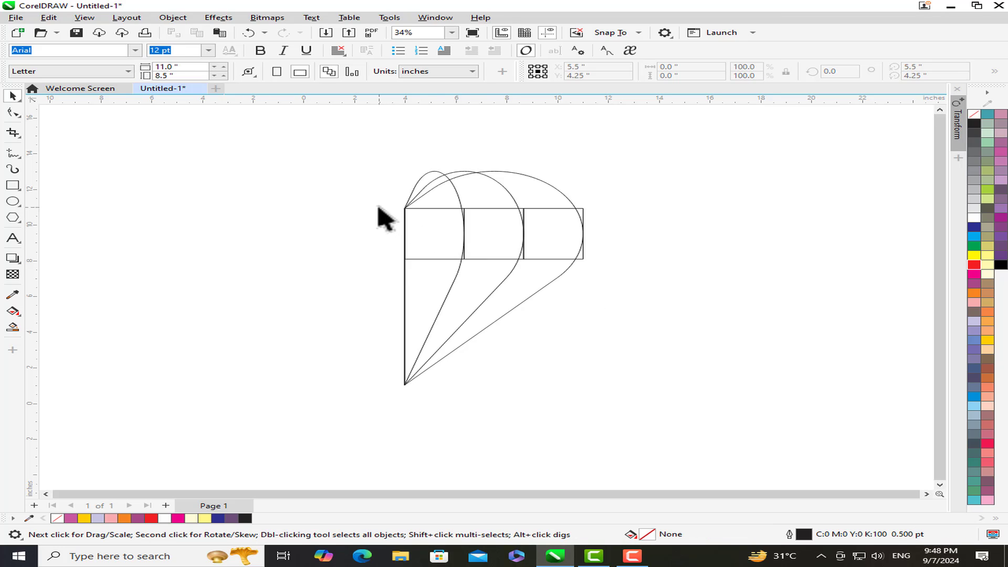
pyautogui.moveTo(376, 197); pyautogui.dragTo(630, 300)
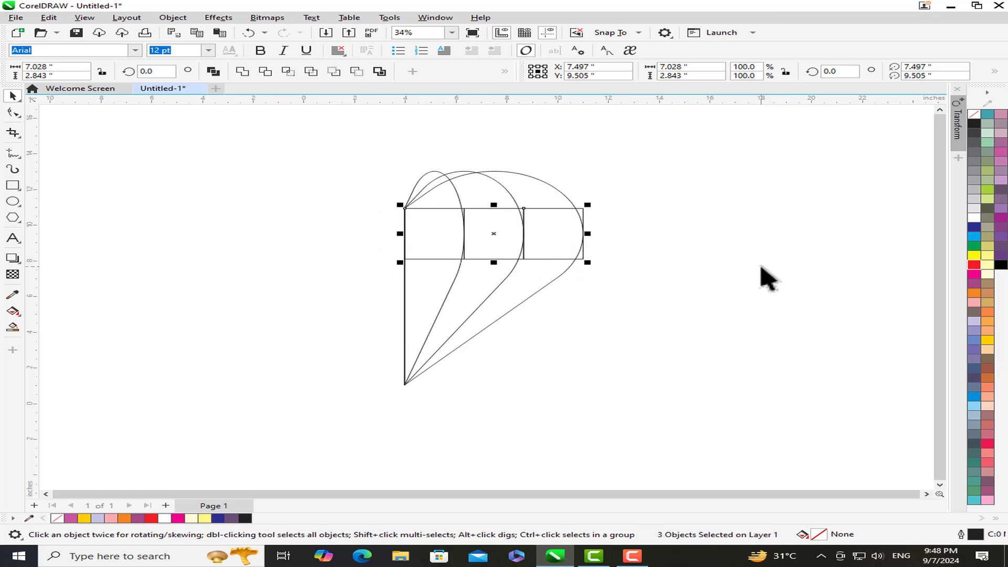
pyautogui.press('Delete')
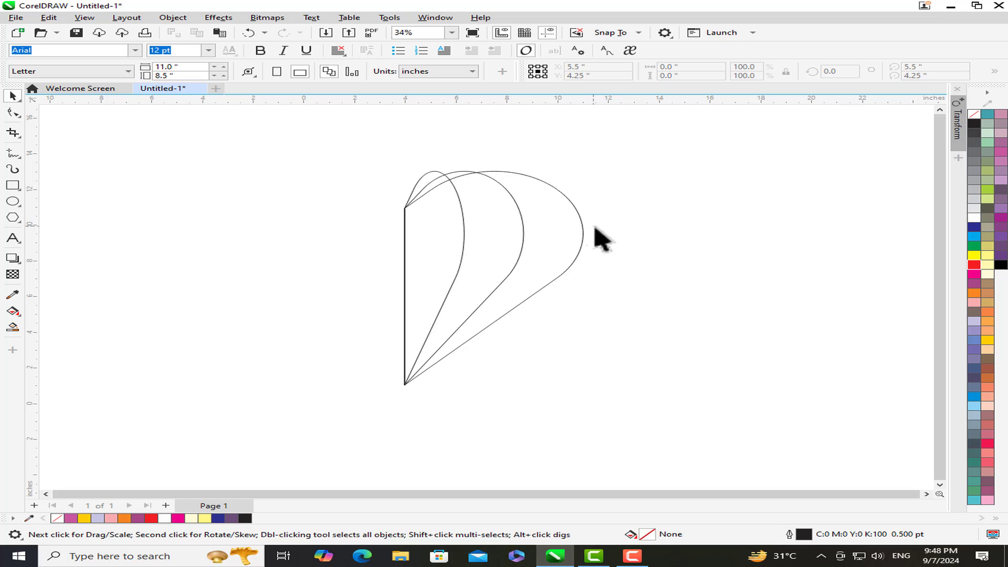
# - Fill the narrowest half-heart red, the middle one white and the widest one red
pyautogui.click(452, 230)
pyautogui.click(975, 265)
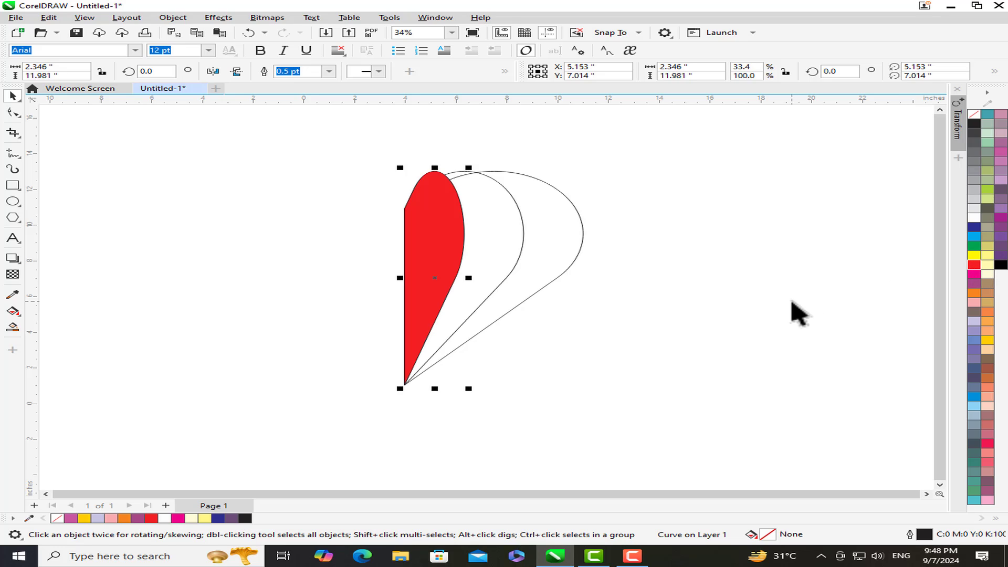
pyautogui.click(520, 247)
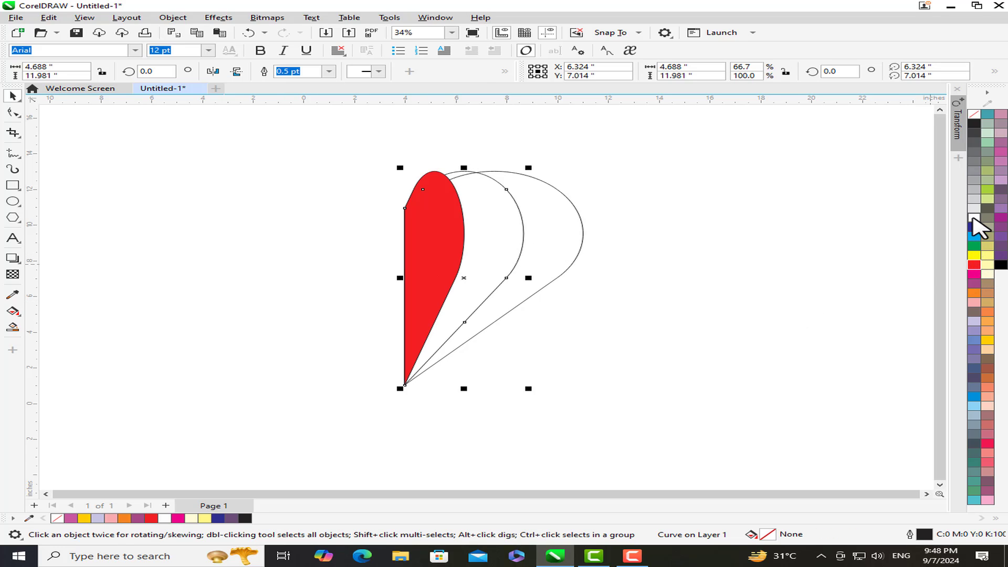
pyautogui.click(974, 218)
pyautogui.click(551, 227)
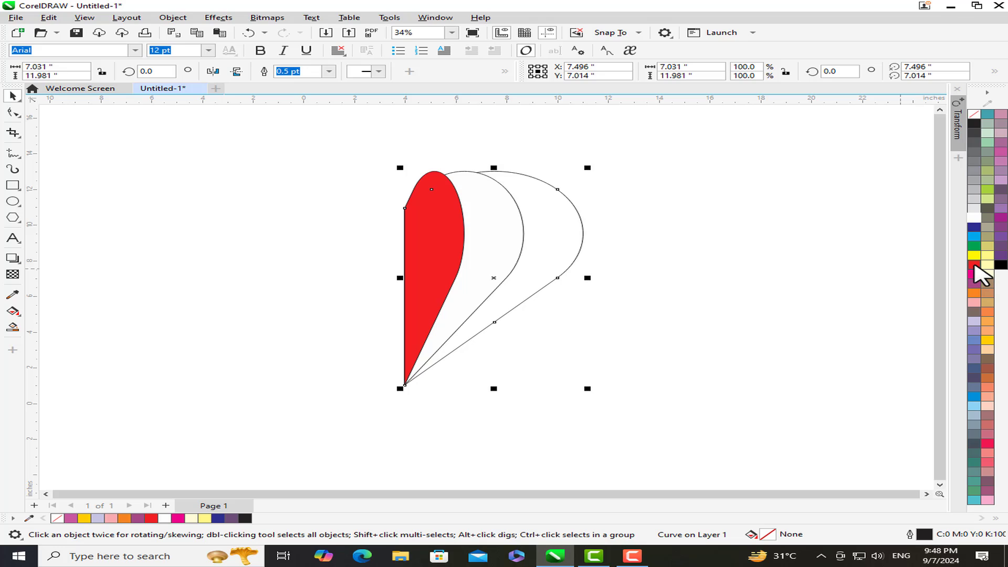
pyautogui.click(974, 265)
pyautogui.click(638, 261)
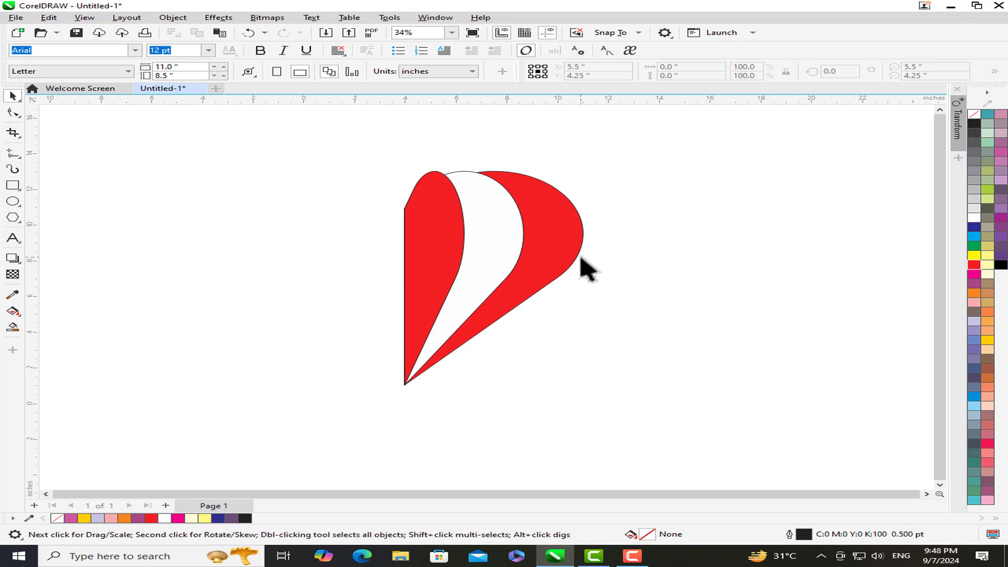
# - Add a drop shadow to the narrowest red shape, cast from its straight edge onto the white shape, with opacity 60 and feathering 20
pyautogui.scroll(-1, 581, 266)
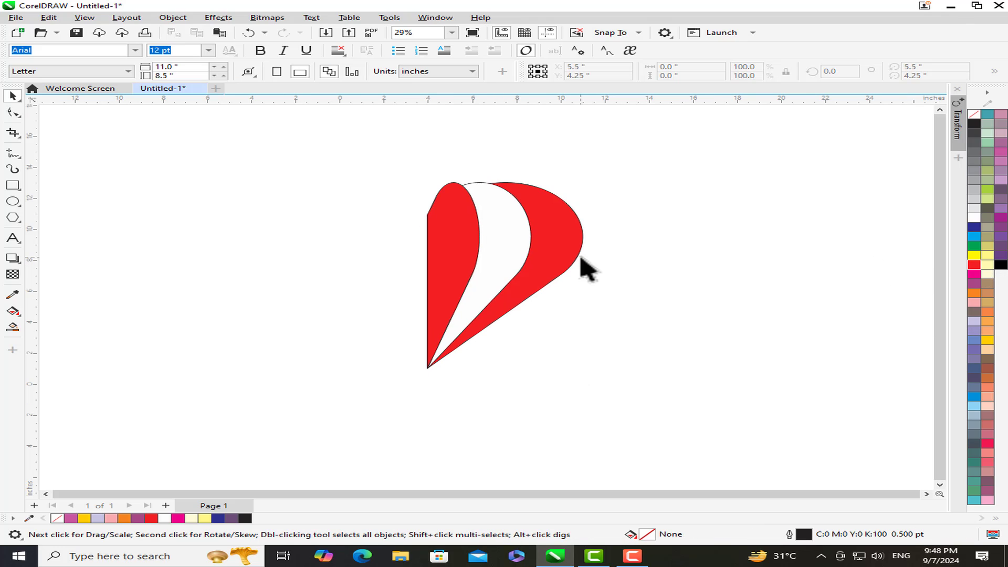
pyautogui.click(482, 241)
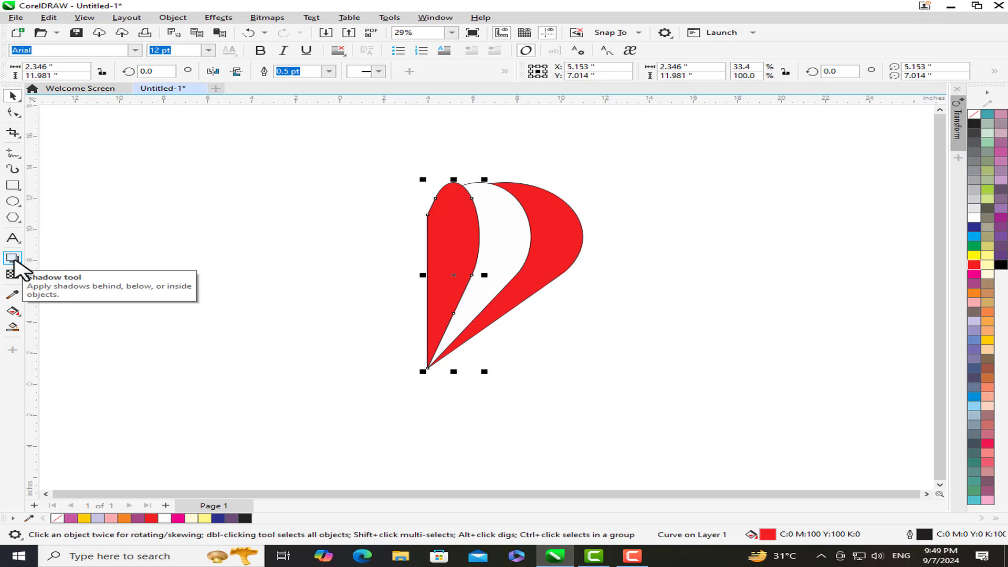
pyautogui.click(12, 259)
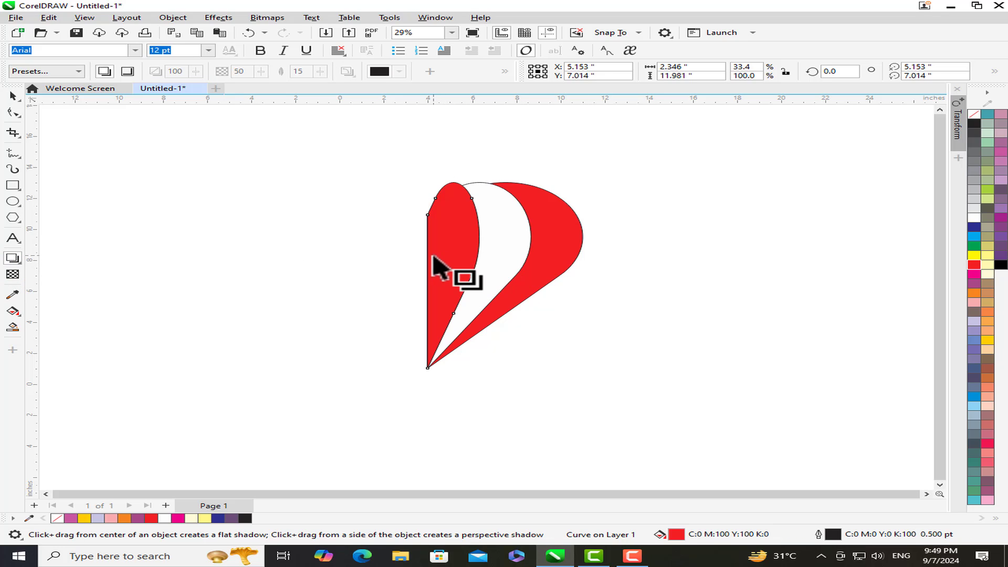
pyautogui.moveTo(428, 274); pyautogui.dragTo(496, 278)
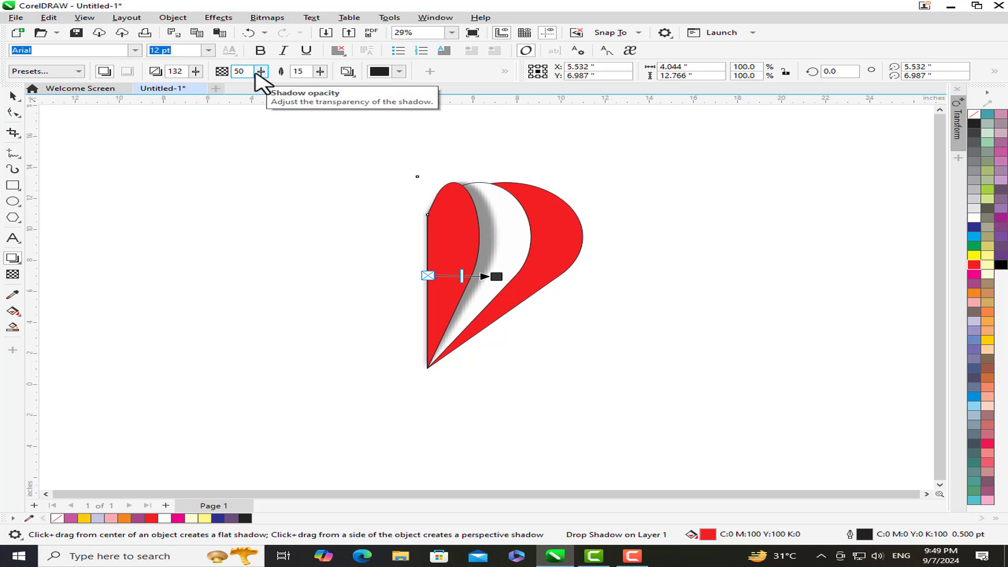
pyautogui.moveTo(252, 71); pyautogui.dragTo(236, 72)
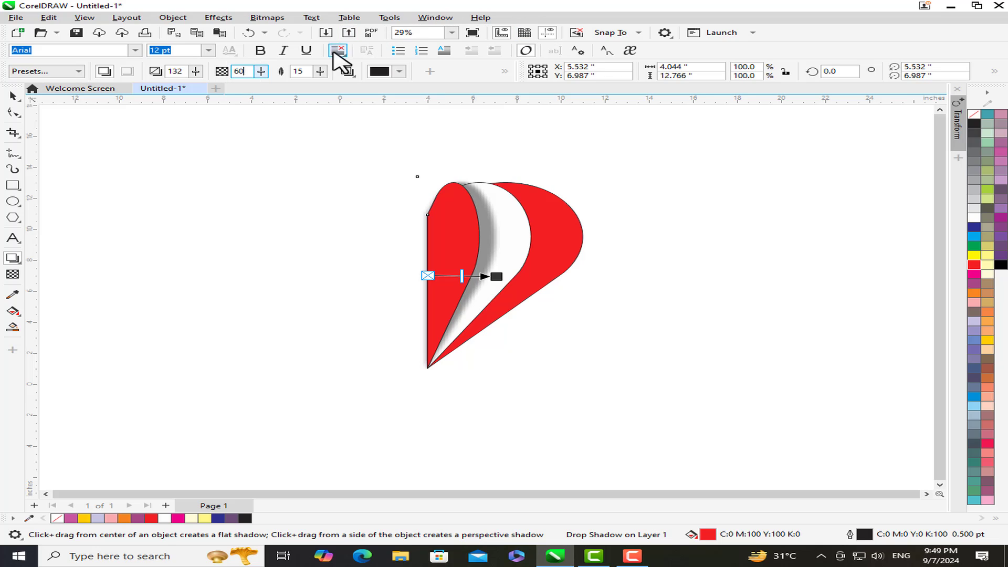
pyautogui.moveTo(307, 72); pyautogui.dragTo(298, 72)
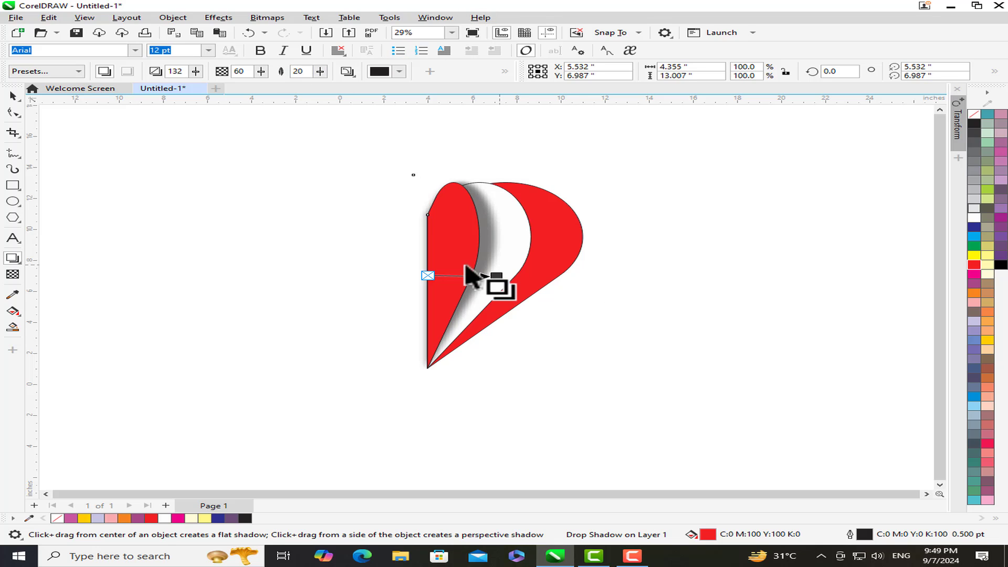
pyautogui.click(399, 273)
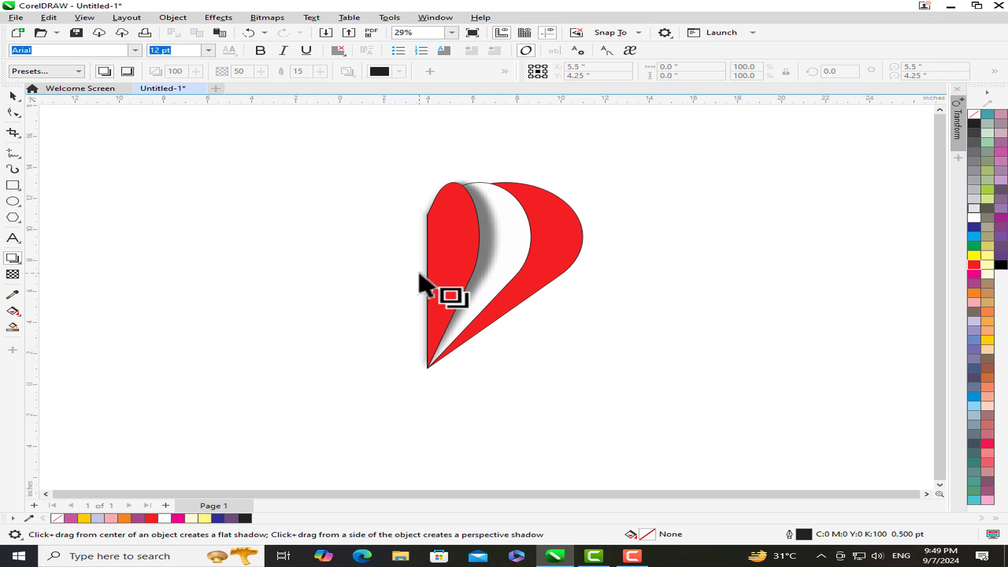
# - Add a drop shadow to the white middle shape, cast toward the outer red shape, with opacity 60 and feathering 20
pyautogui.click(532, 242)
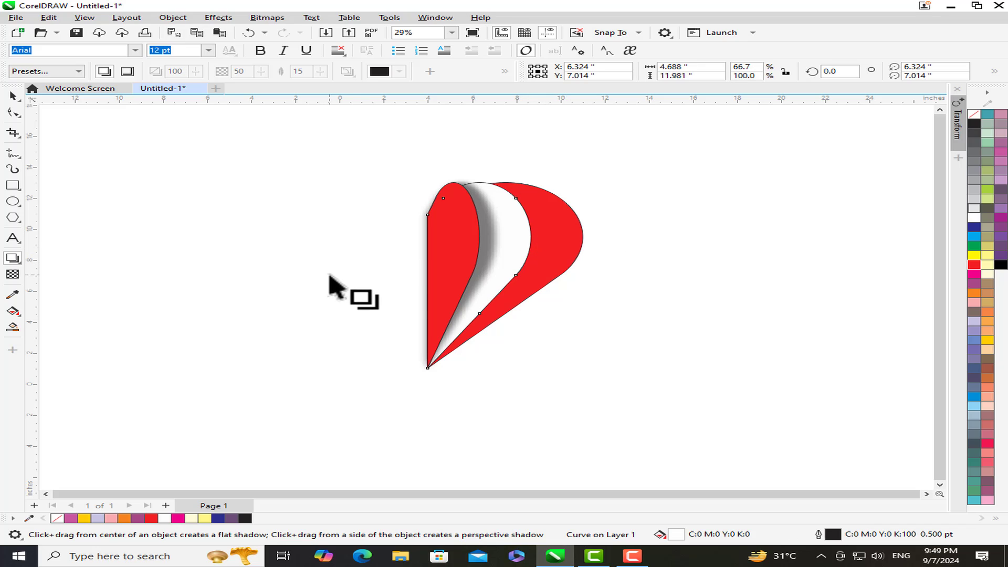
pyautogui.moveTo(428, 275); pyautogui.dragTo(551, 274)
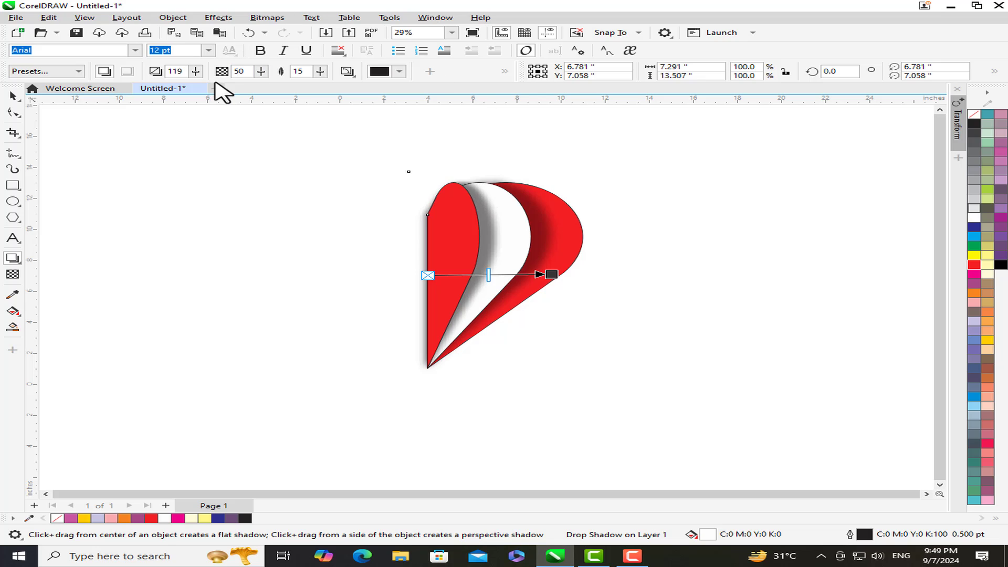
pyautogui.moveTo(252, 70); pyautogui.dragTo(232, 74)
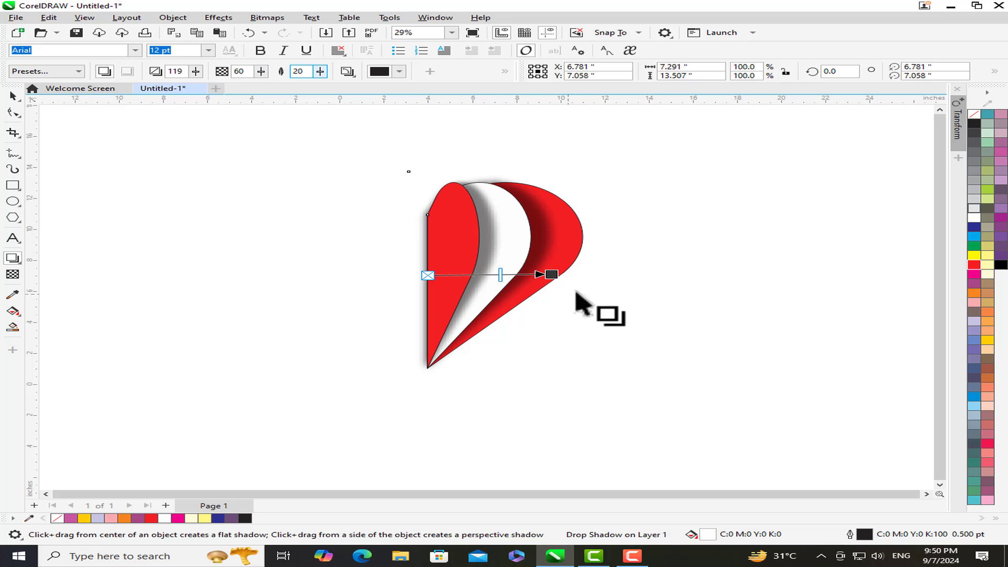
# - Add a drop shadow to the widest red shape, cast outward from its straight edge, with opacity 60 and feathering 20
pyautogui.click(645, 290)
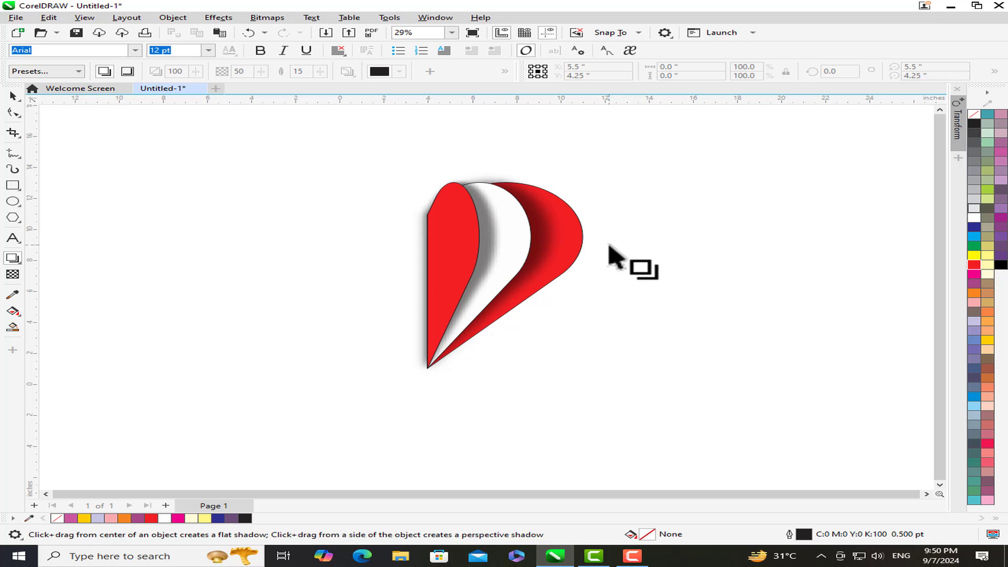
pyautogui.click(583, 232)
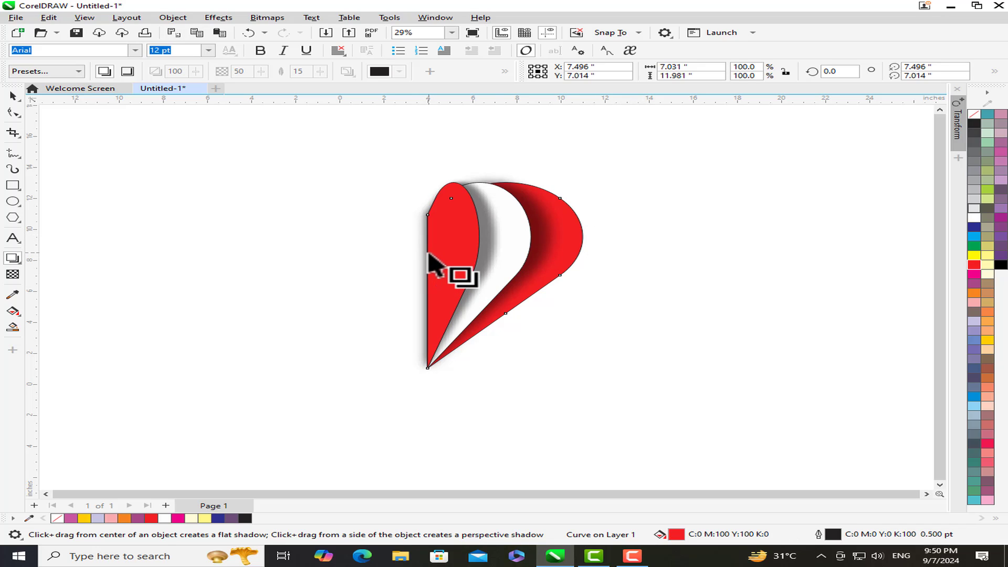
pyautogui.moveTo(428, 275); pyautogui.dragTo(598, 275)
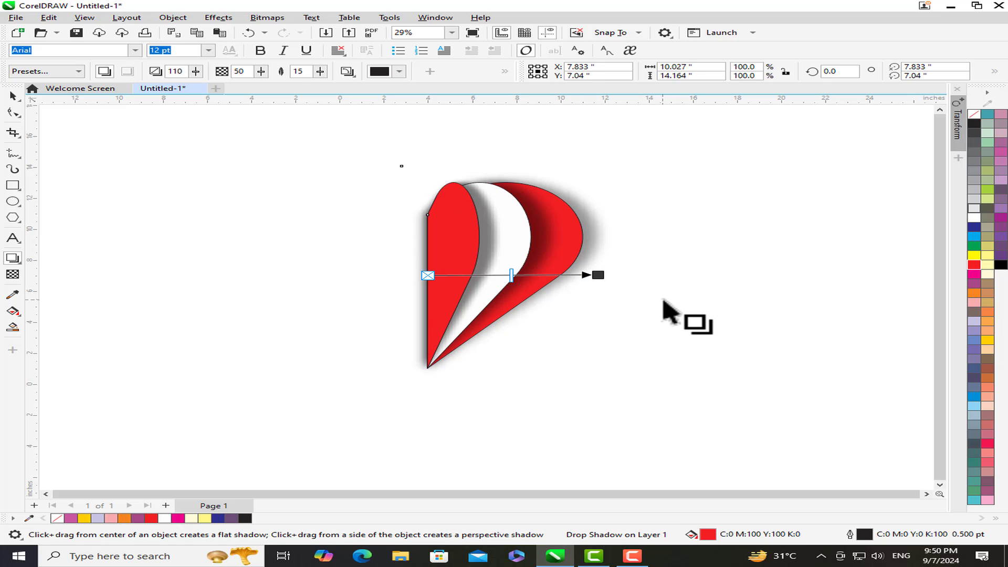
pyautogui.click(13, 96)
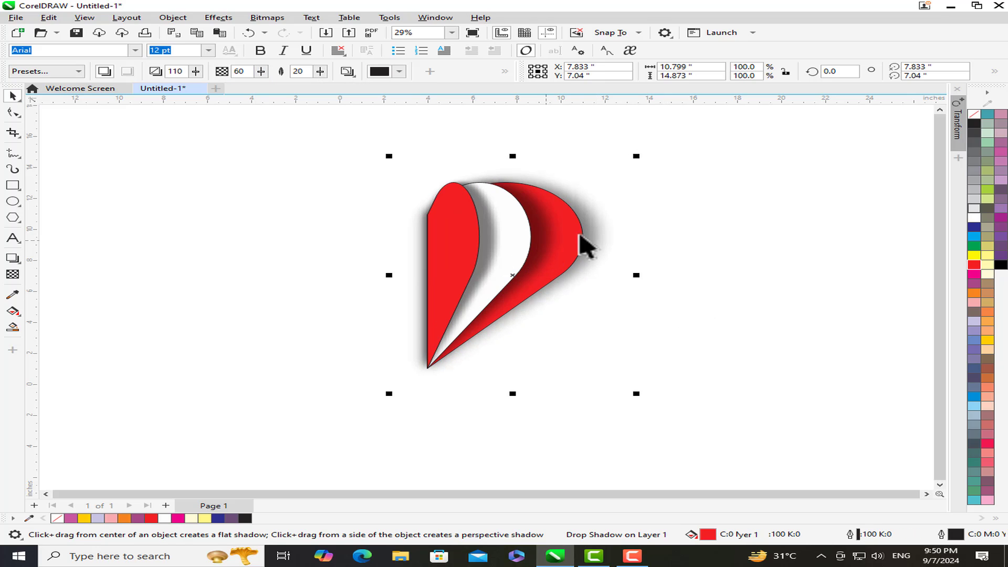
pyautogui.click(684, 216)
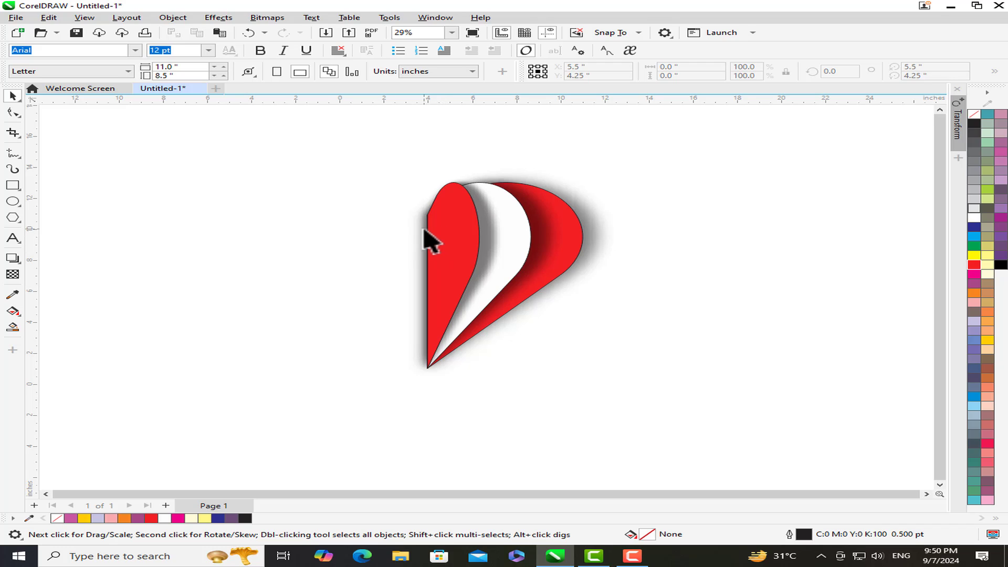
# - Break the drop shadows of all three half-heart shapes apart from their objects
pyautogui.rightClick(484, 211)
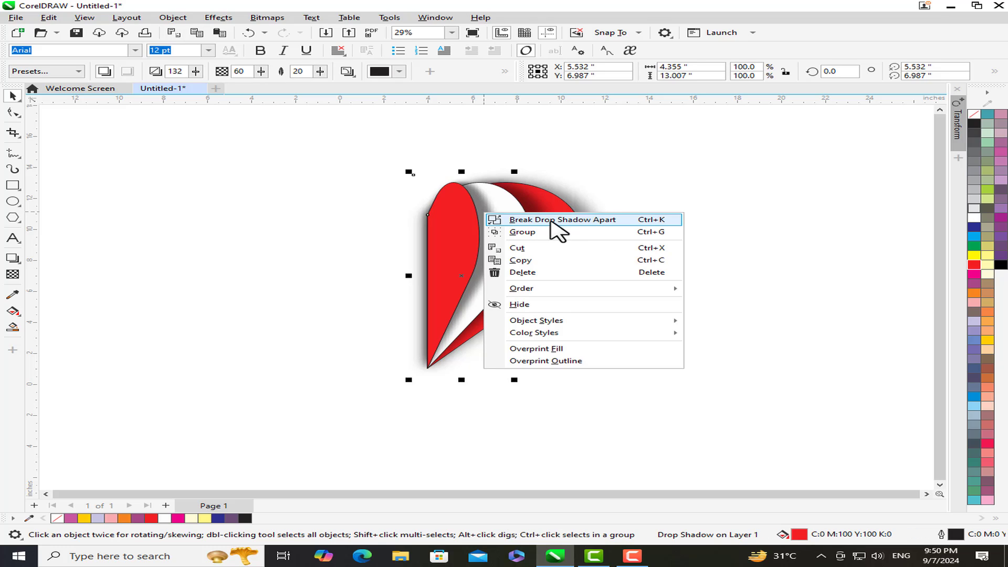
pyautogui.click(562, 221)
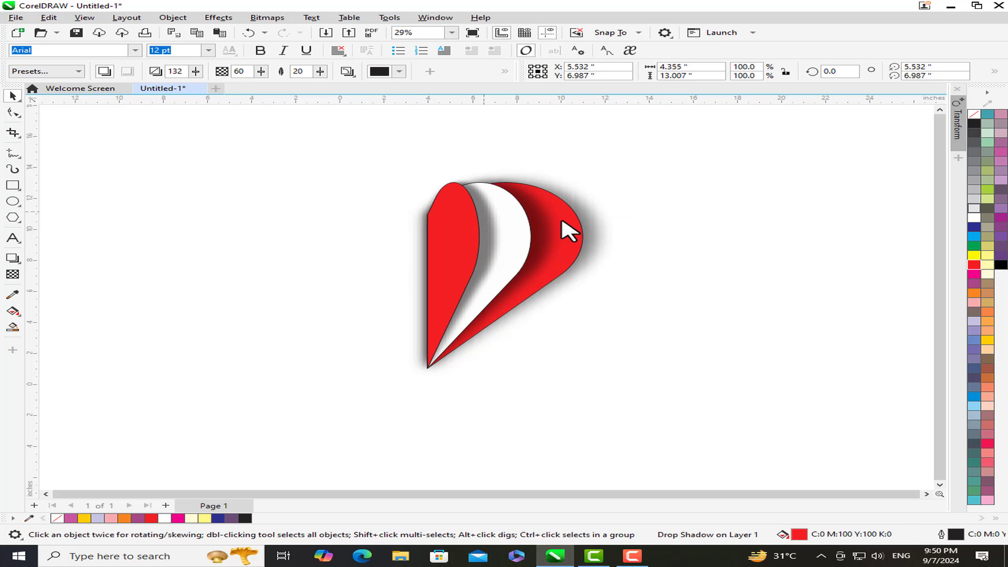
pyautogui.rightClick(539, 221)
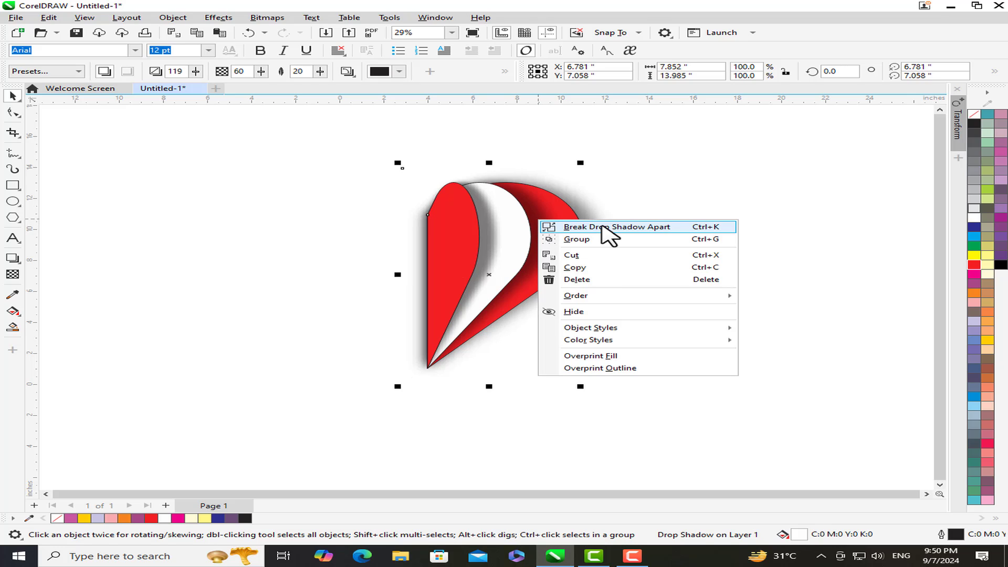
pyautogui.click(593, 225)
pyautogui.rightClick(591, 222)
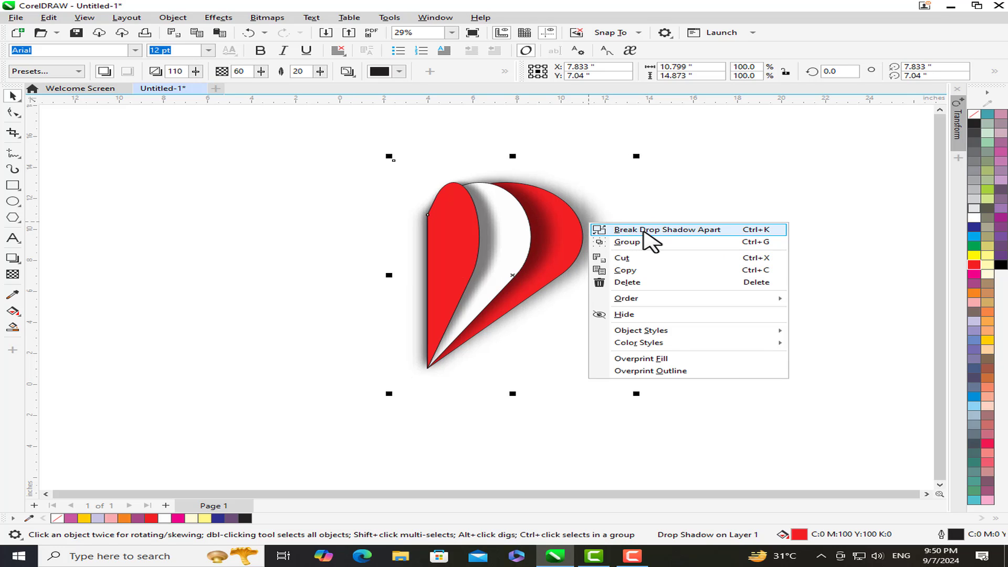
pyautogui.click(641, 231)
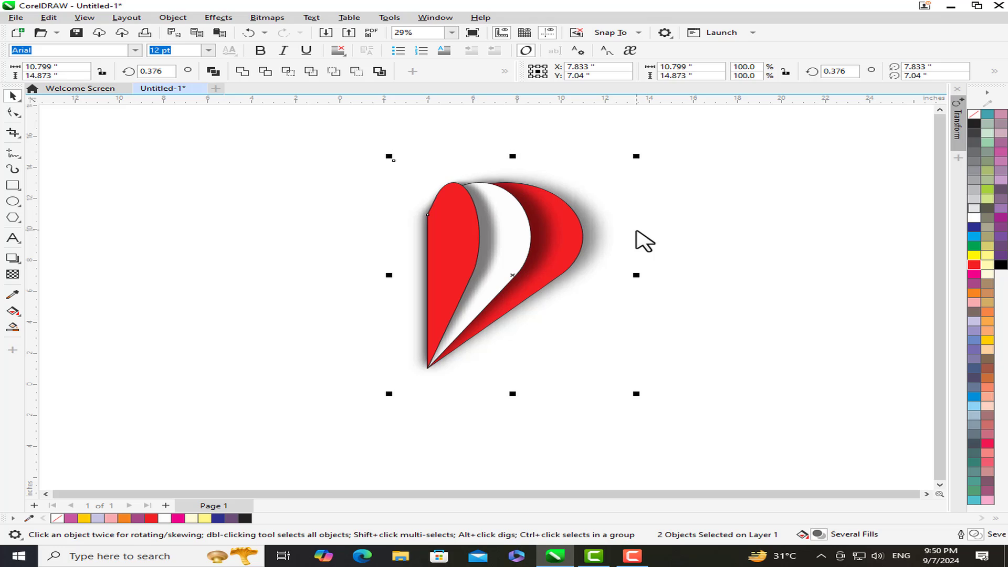
# - Convert the narrowest red shape's shadow to a 300 dpi CMYK bitmap with anti-aliasing and a transparent background
pyautogui.click(512, 250)
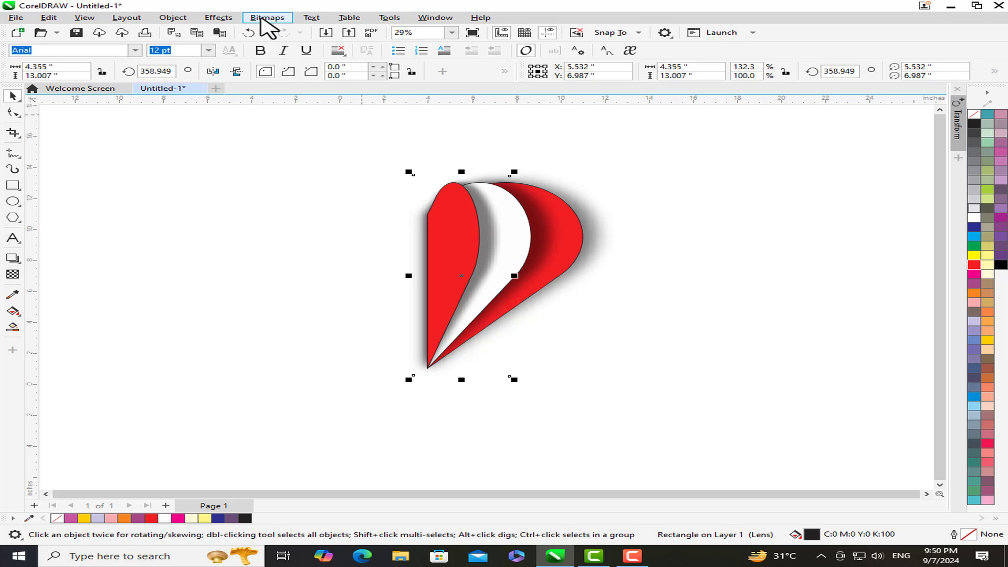
pyautogui.click(267, 21)
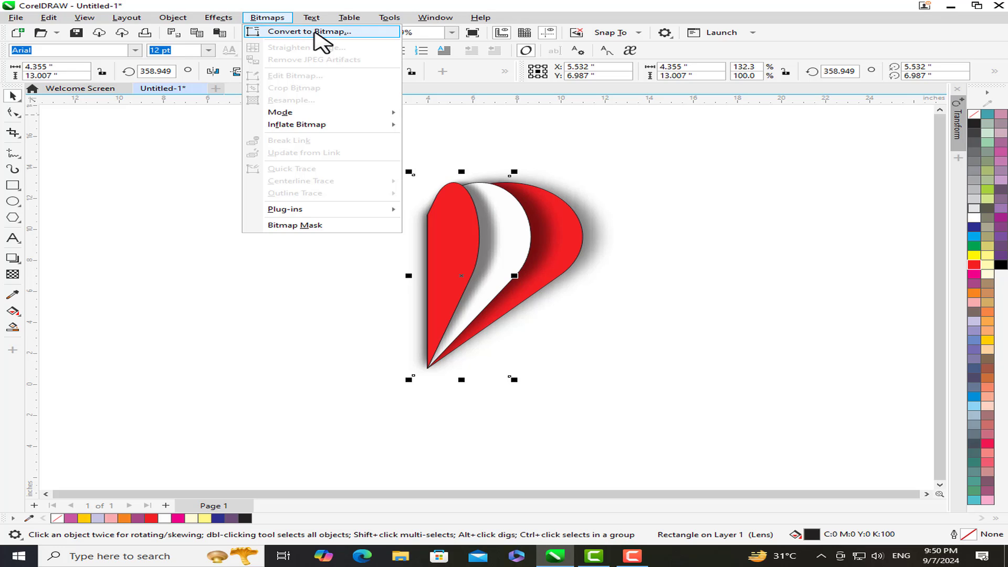
pyautogui.click(321, 33)
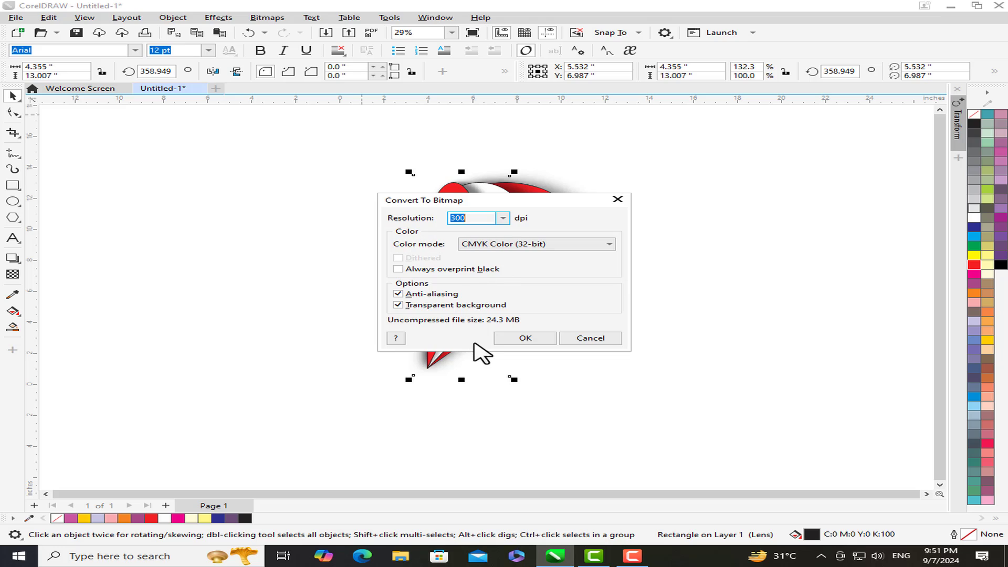
pyautogui.click(525, 338)
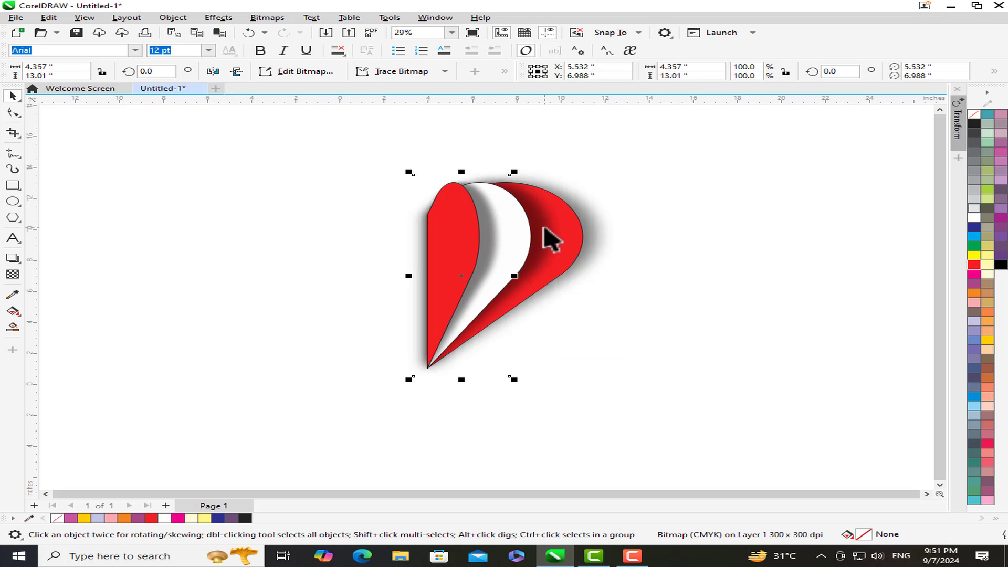
# - Convert the white middle shape's shadow to a 300 dpi CMYK bitmap with anti-aliasing and a transparent background
pyautogui.click(538, 236)
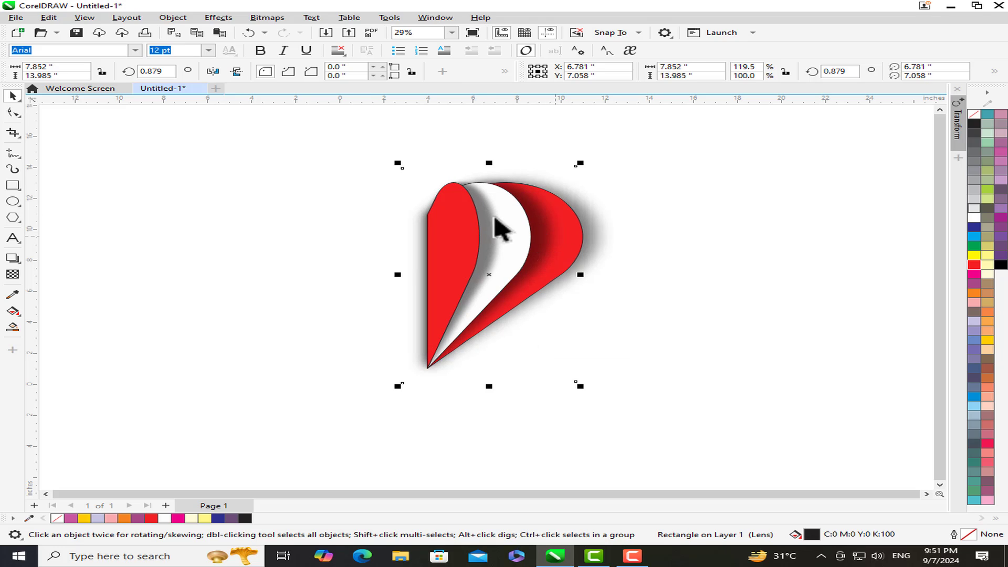
pyautogui.click(266, 19)
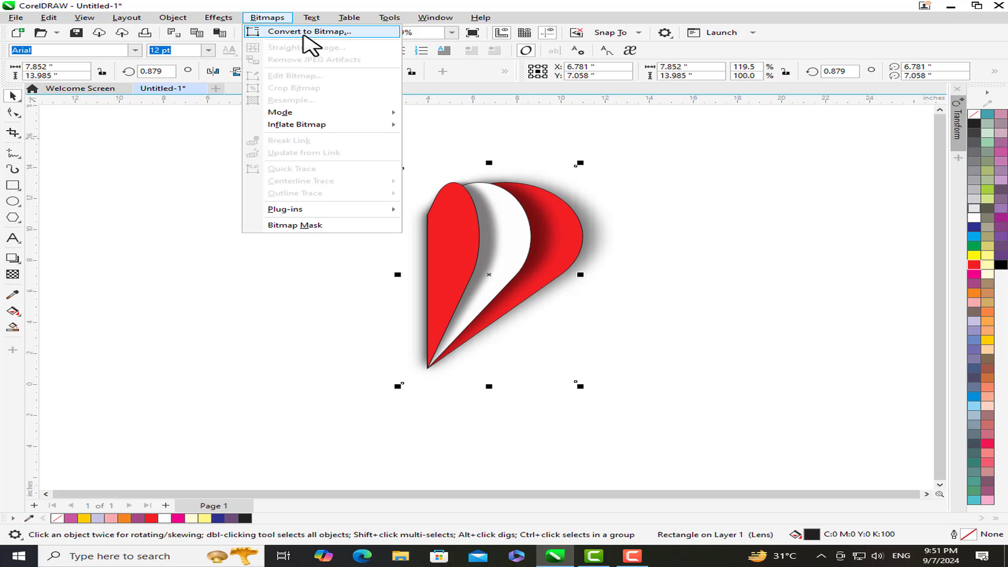
pyautogui.click(304, 32)
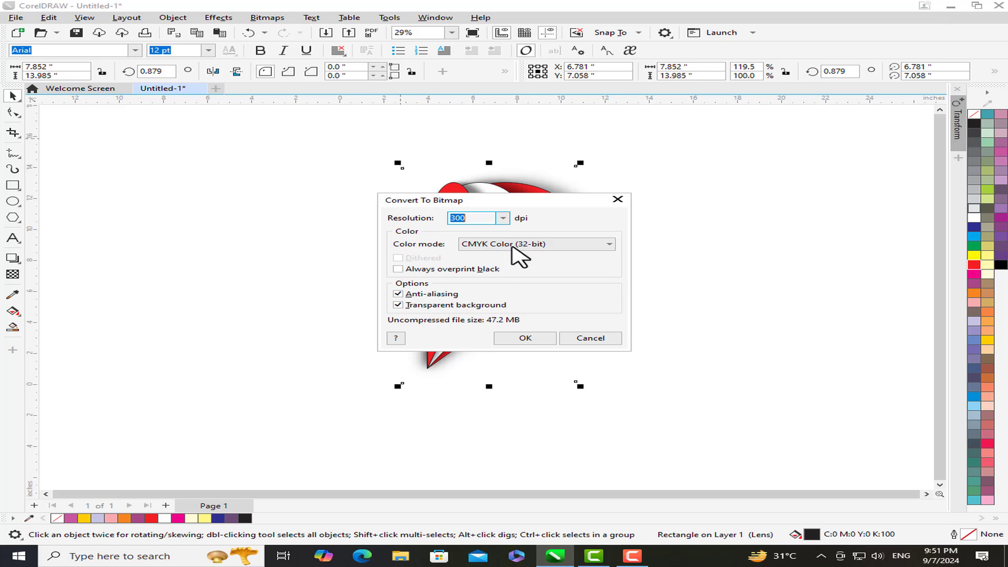
pyautogui.click(527, 339)
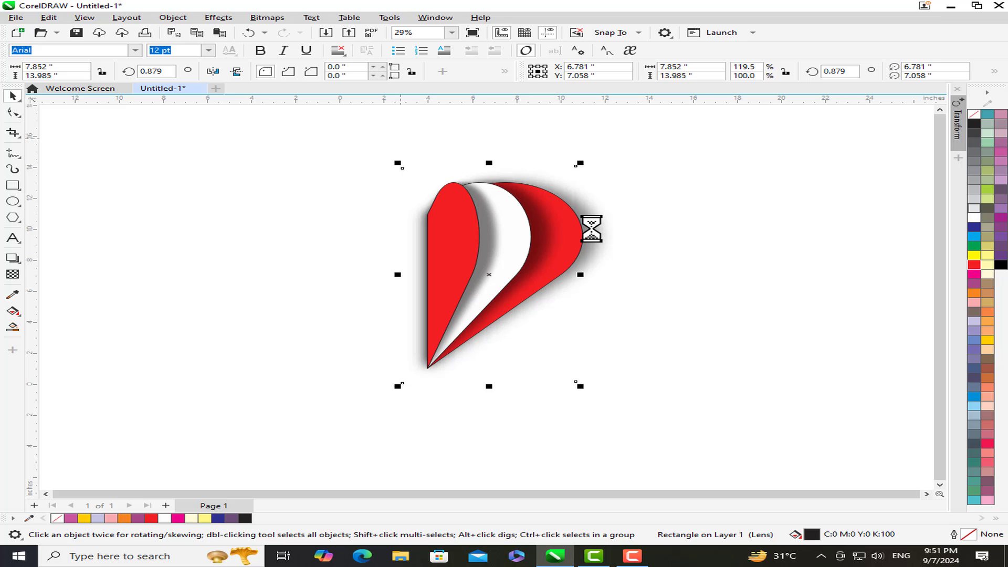
# - Convert the widest red shape's shadow to a 300 dpi CMYK bitmap with anti-aliasing and a transparent background
pyautogui.click(598, 237)
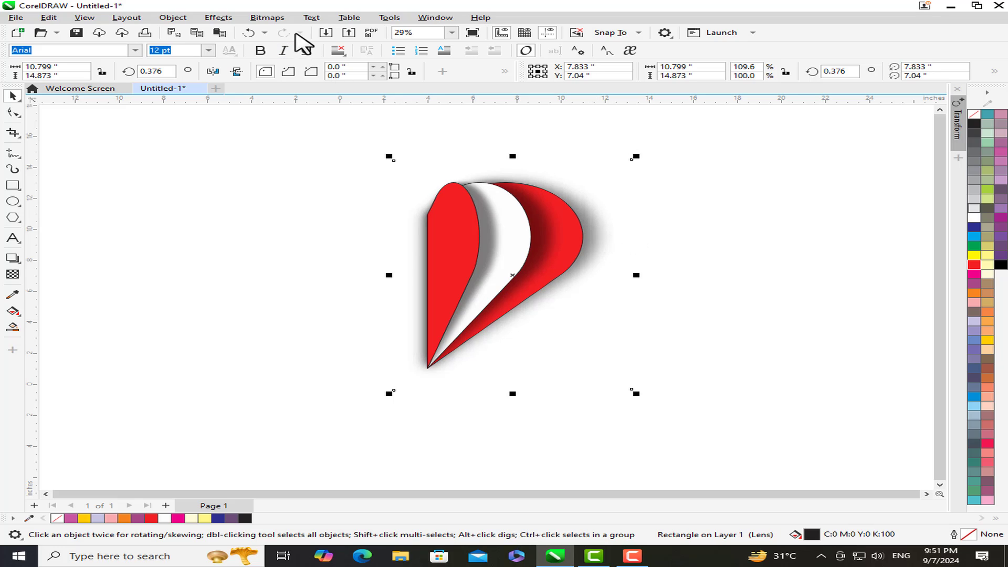
pyautogui.click(277, 20)
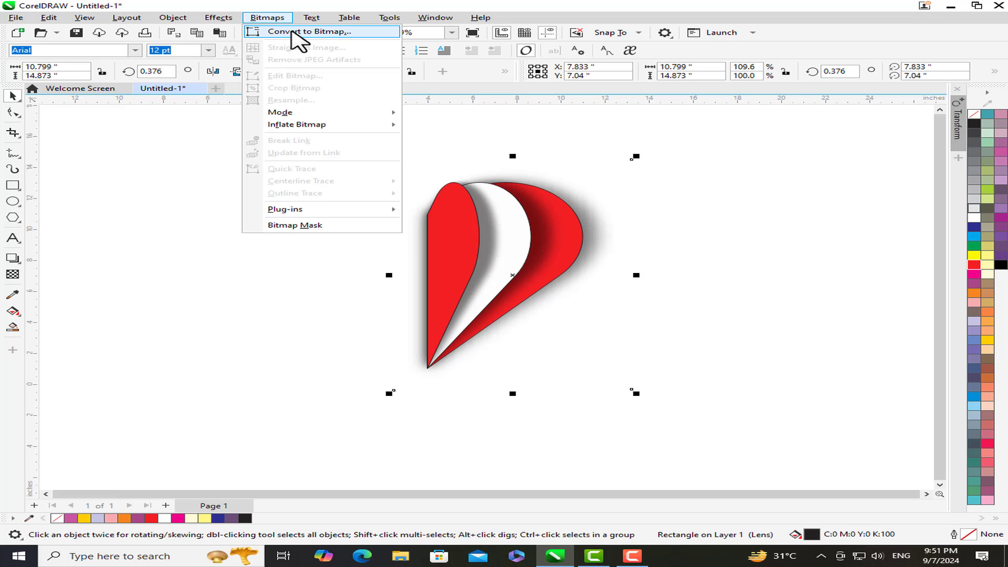
pyautogui.click(336, 33)
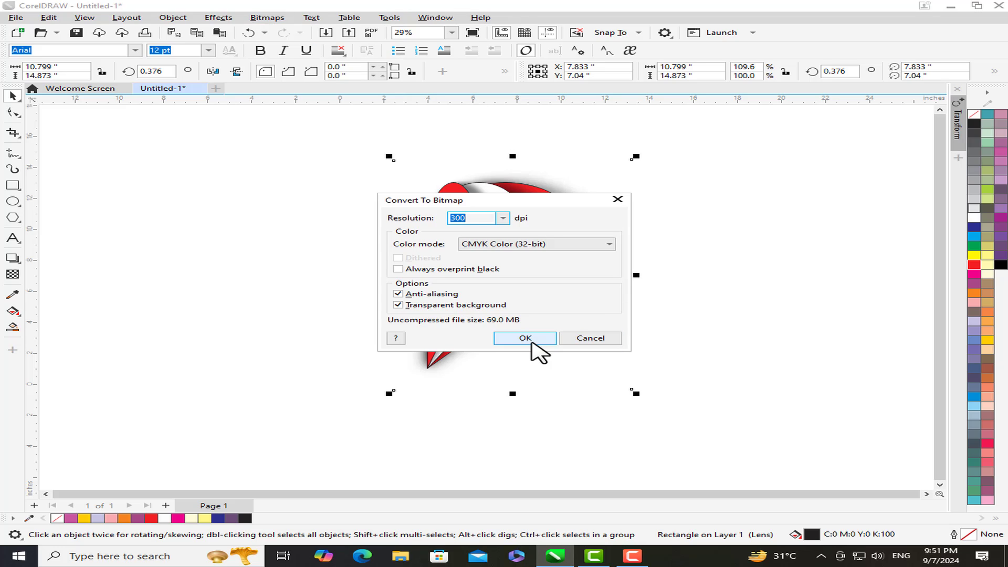
pyautogui.click(534, 341)
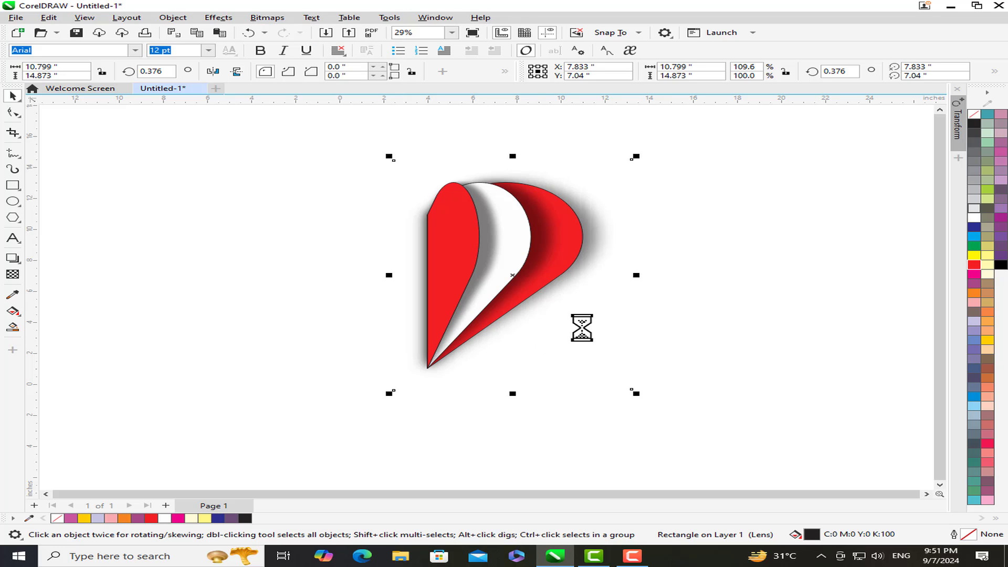
pyautogui.click(749, 186)
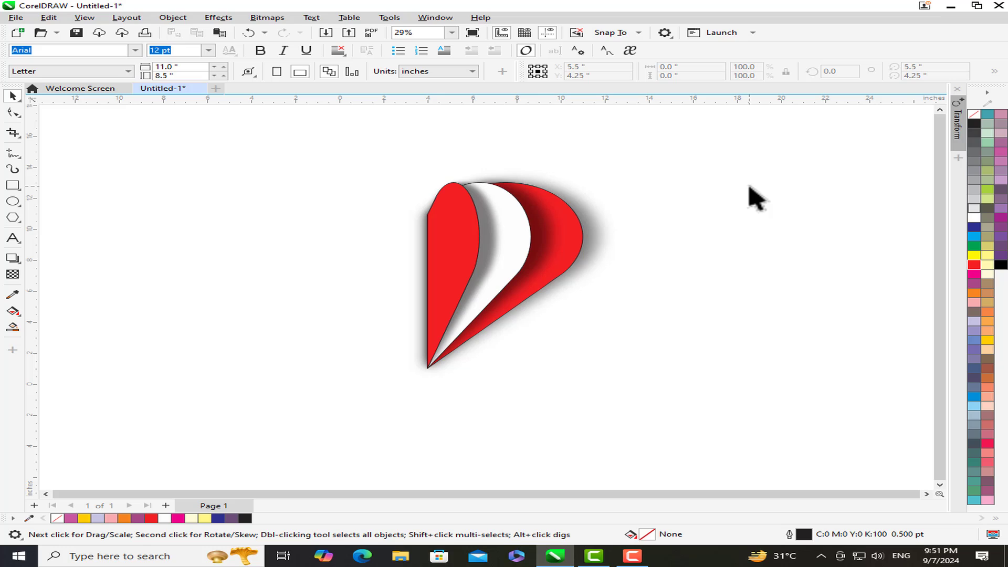
# - Draw a vertical line about 16.1 inches long and align it with the straight edge of the half-hearts
pyautogui.click(12, 153)
pyautogui.click(422, 161)
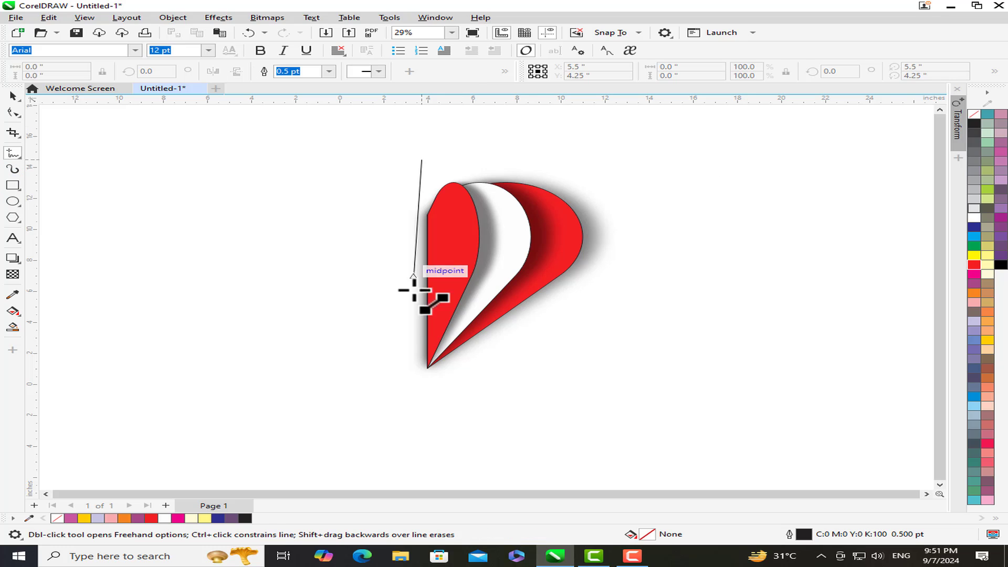
pyautogui.click(425, 409)
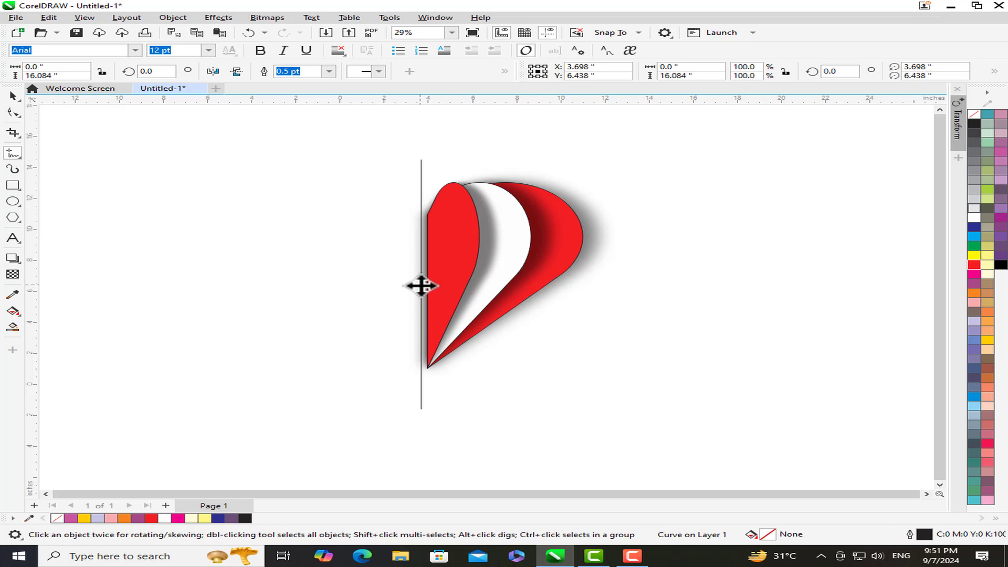
pyautogui.moveTo(422, 286); pyautogui.dragTo(428, 281)
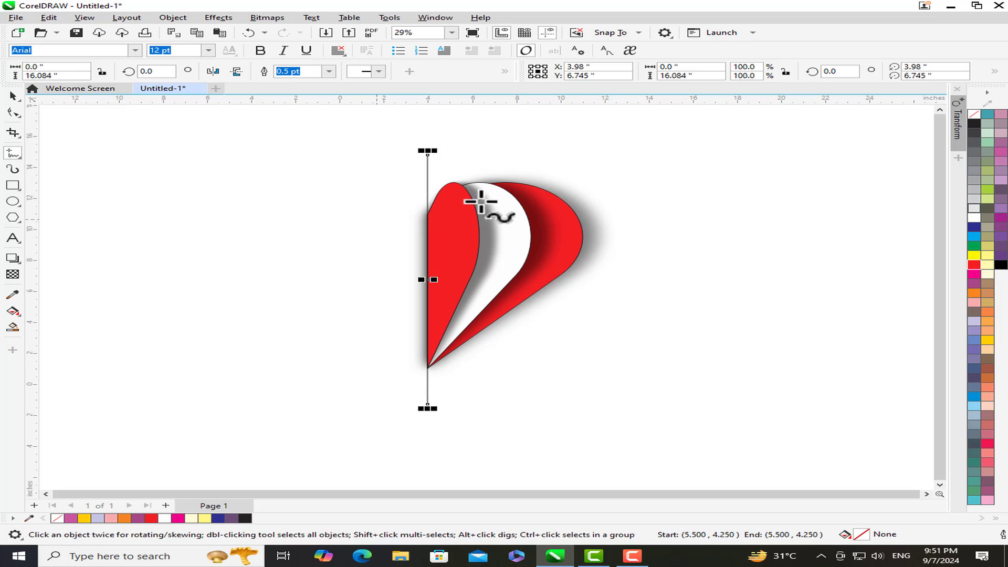
# - Trim the narrowest red shape's shadow bitmap with the vertical line
pyautogui.press('space')
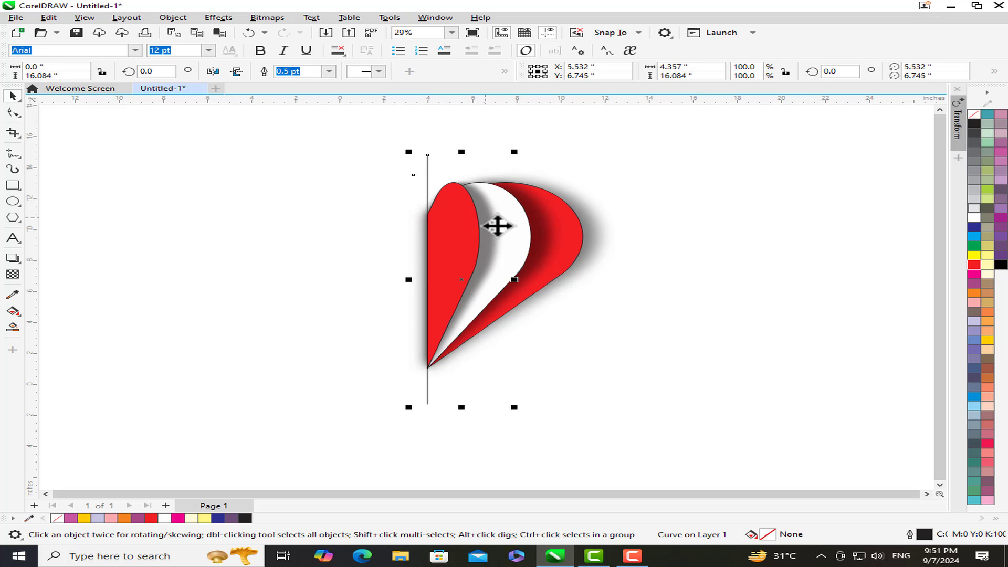
pyautogui.keyDown('shift'); pyautogui.click(499, 225); pyautogui.keyUp('shift')
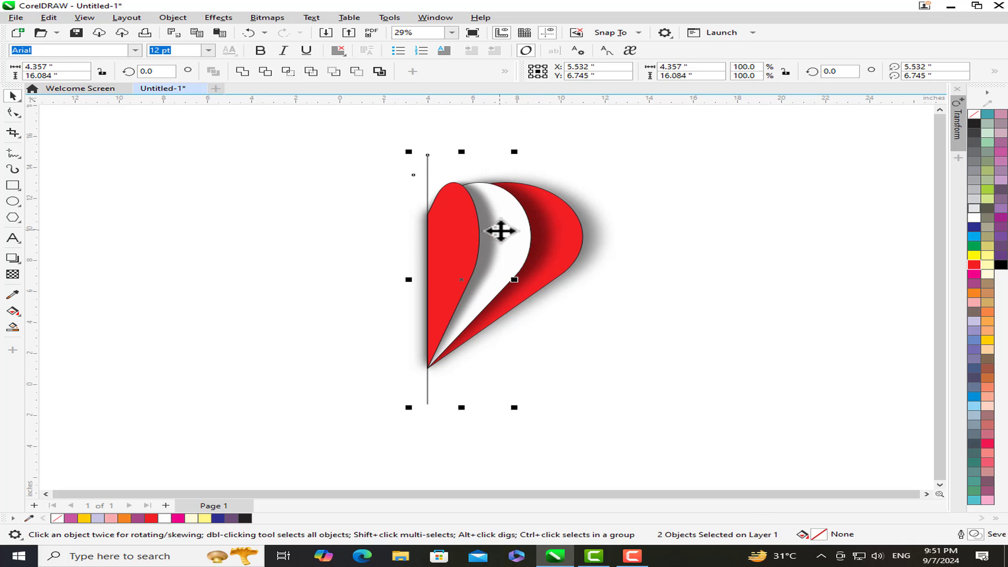
pyautogui.click(266, 71)
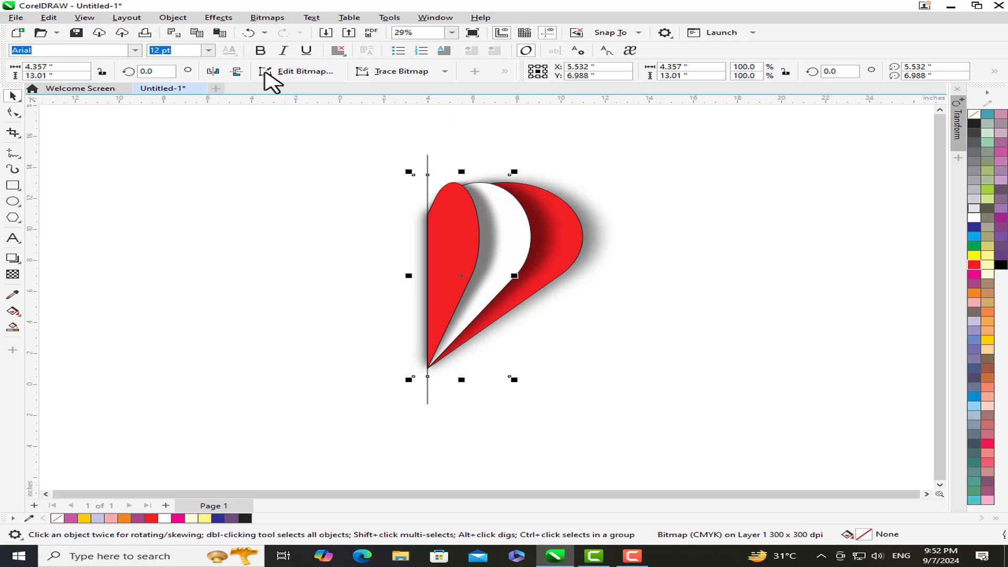
# - Trim the white middle shape's shadow bitmap with the vertical line
pyautogui.click(433, 159)
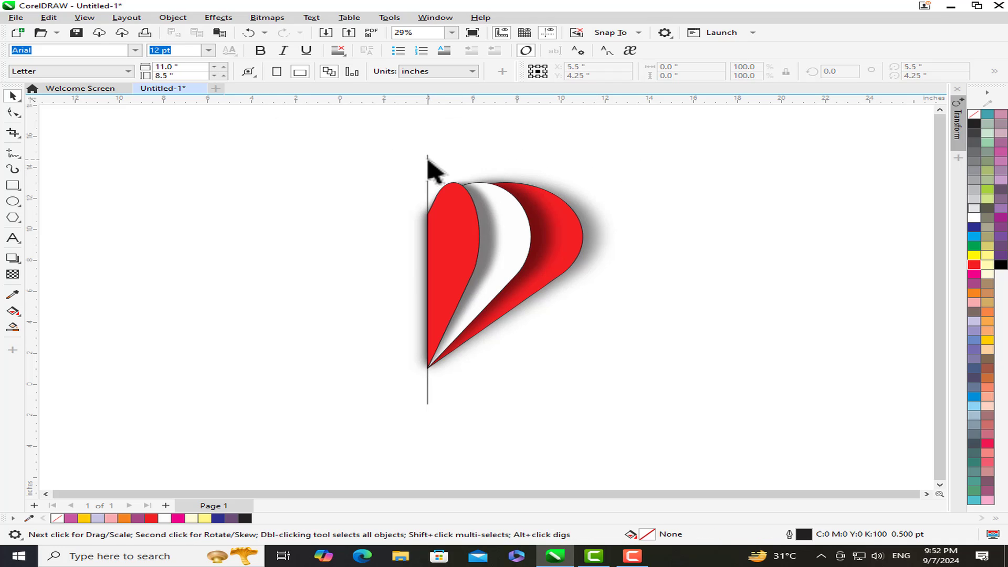
pyautogui.click(428, 161)
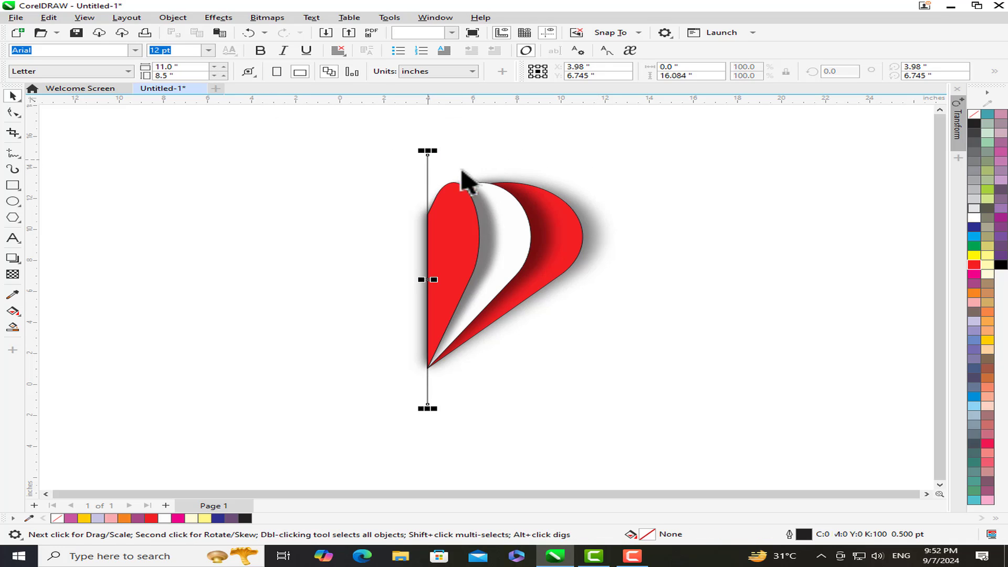
pyautogui.keyDown('shift'); pyautogui.click(542, 230); pyautogui.keyUp('shift')
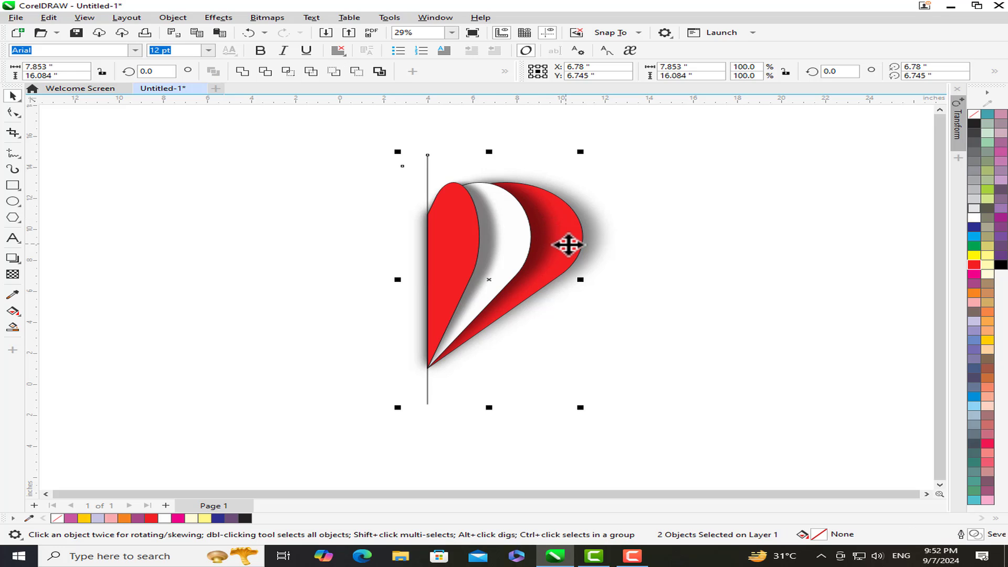
pyautogui.click(266, 72)
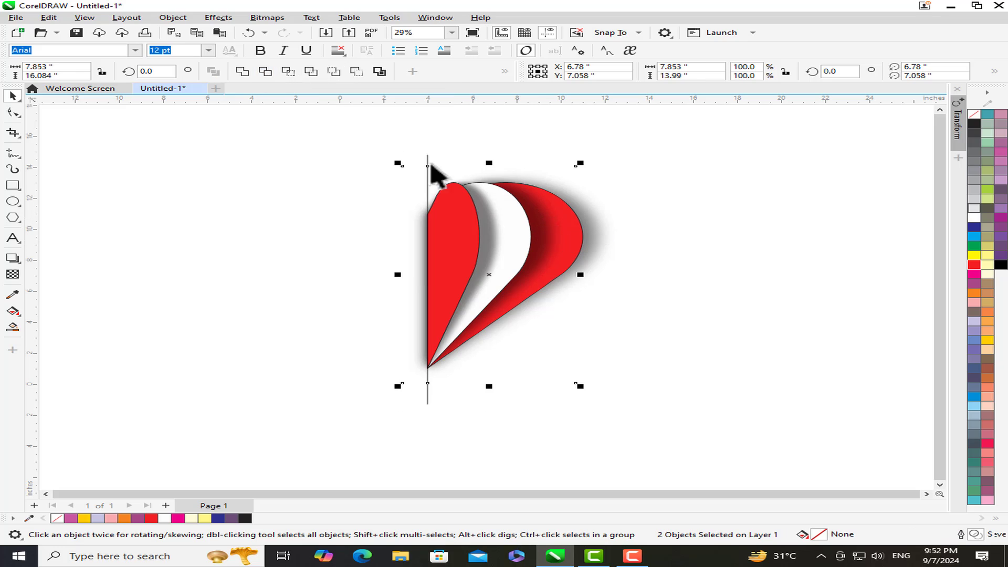
# - Trim the widest red shape's shadow bitmap with the vertical line and remove the line
pyautogui.click(438, 176)
pyautogui.click(428, 165)
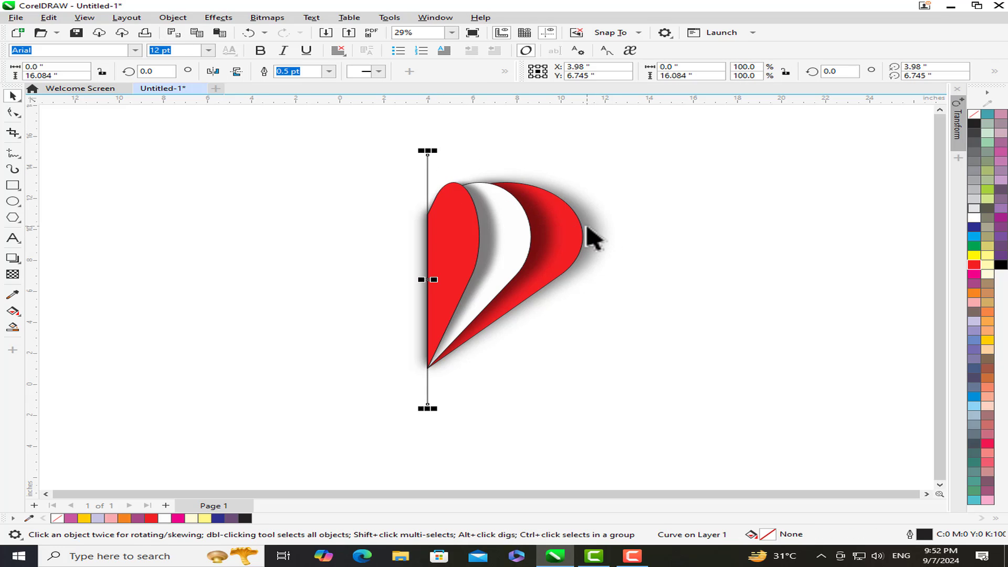
pyautogui.keyDown('shift'); pyautogui.click(584, 231); pyautogui.keyUp('shift')
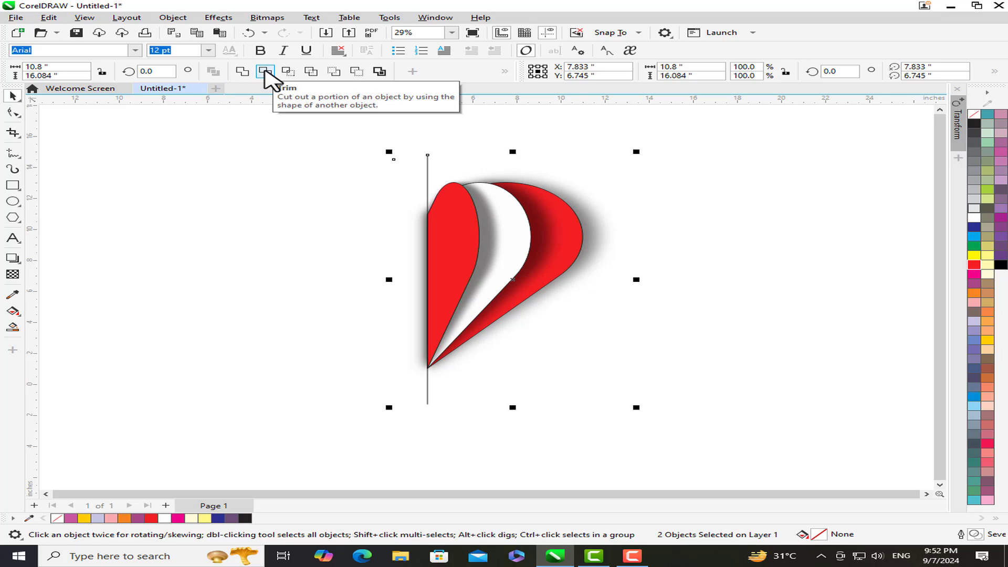
pyautogui.click(265, 72)
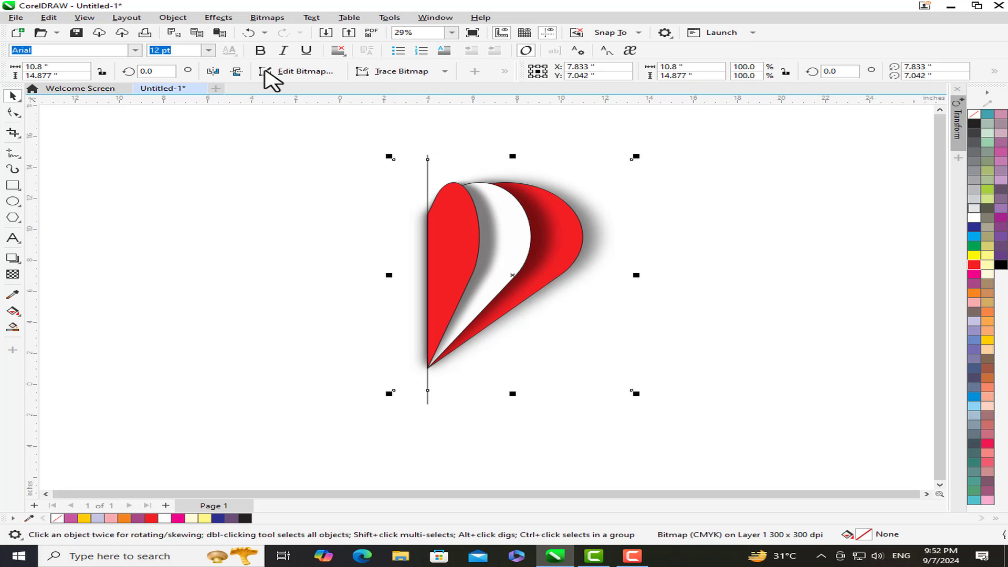
pyautogui.click(630, 203)
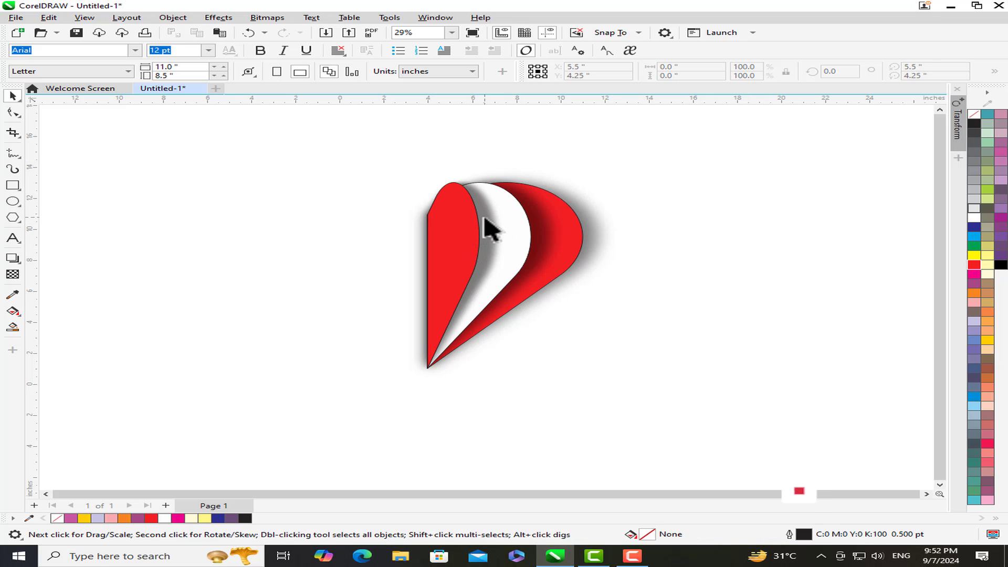
# - Break apart each of the three trimmed shadow bitmaps into separate pieces
pyautogui.click(491, 228)
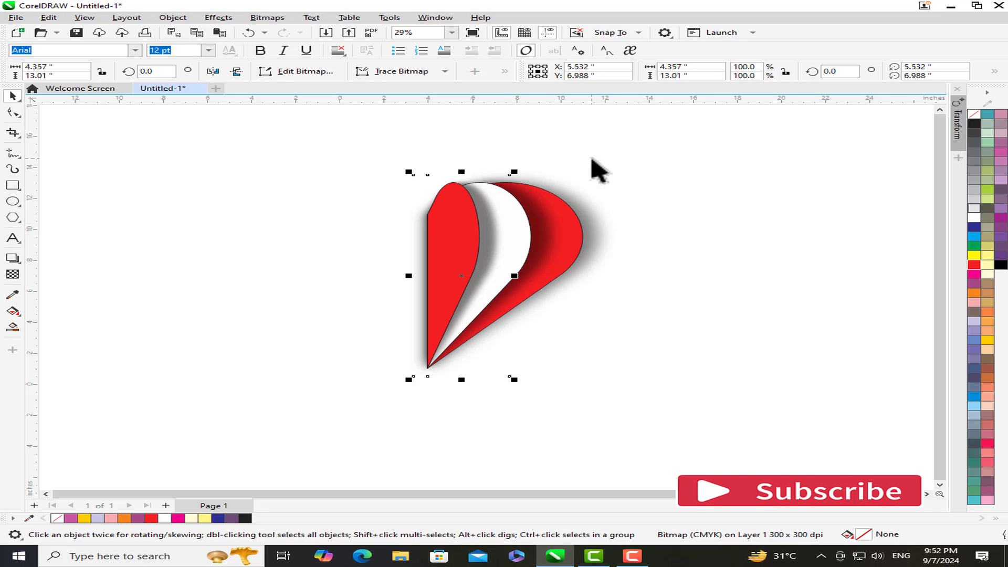
pyautogui.hotkey('ctrl', 'a')
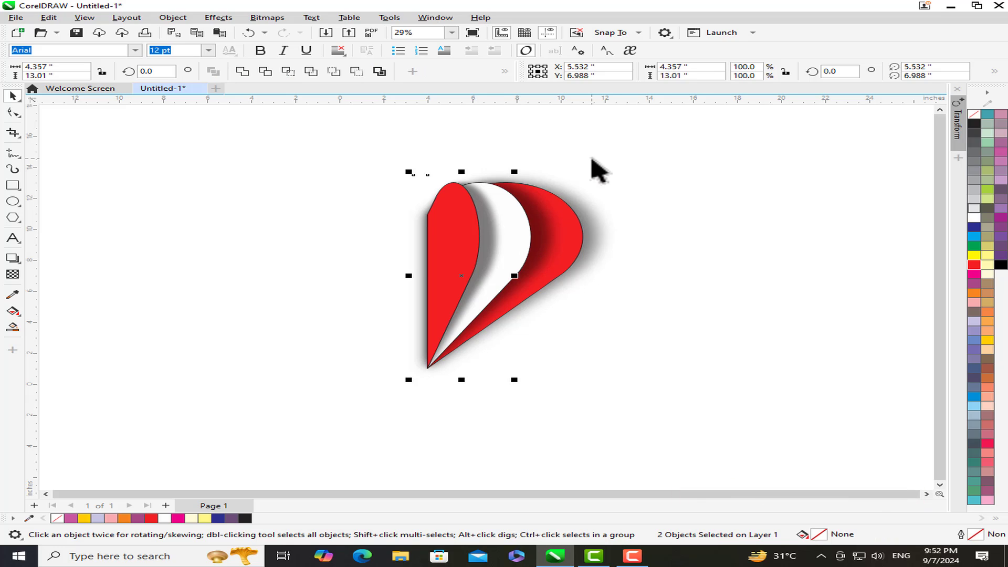
pyautogui.click(548, 229)
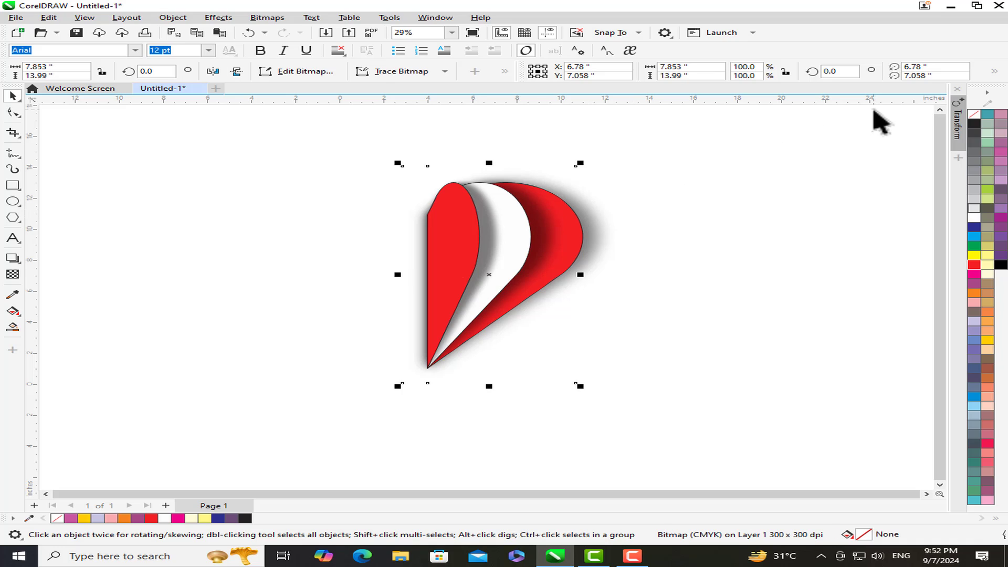
pyautogui.hotkey('ctrl', 'a')
pyautogui.click(708, 208)
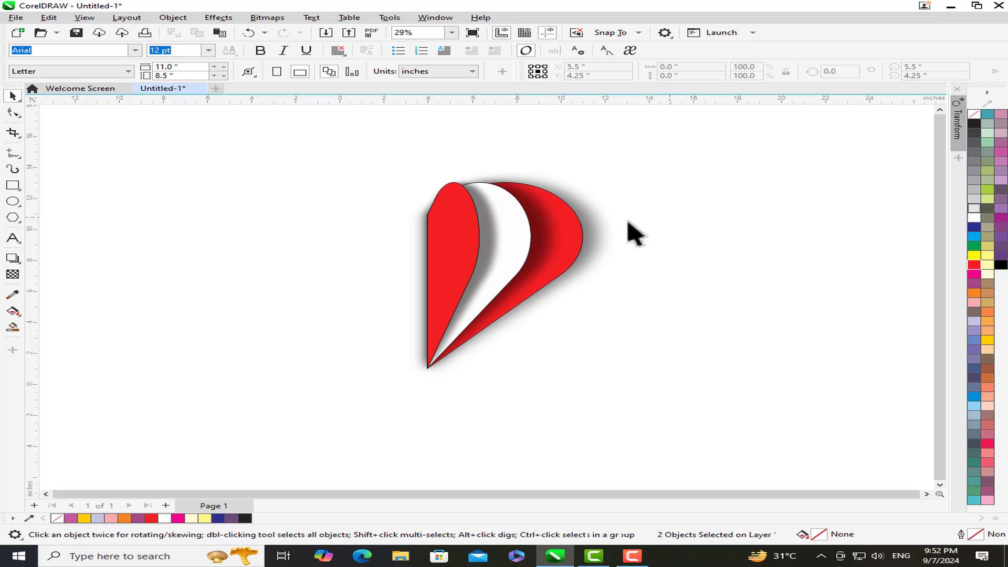
pyautogui.click(590, 229)
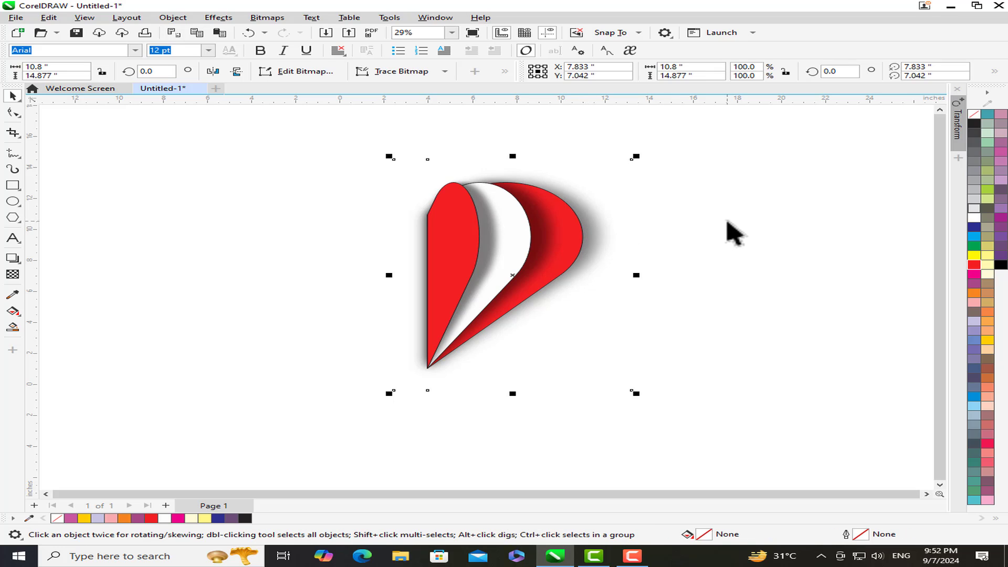
pyautogui.click(727, 227)
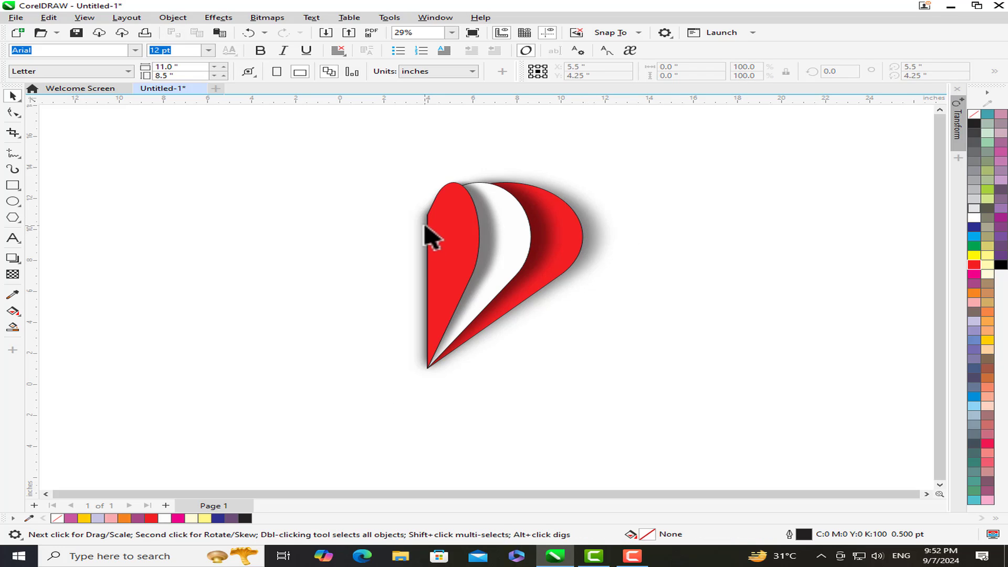
# - Move the three shadow slivers away from the straight edge of the half-heart and delete them
pyautogui.moveTo(426, 231); pyautogui.dragTo(378, 248)
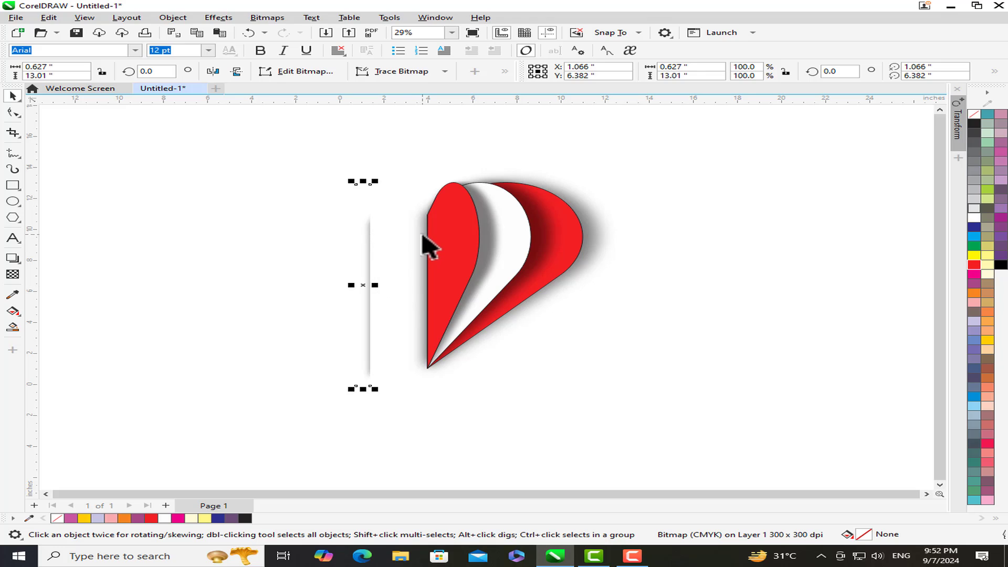
pyautogui.moveTo(427, 236); pyautogui.dragTo(350, 244)
pyautogui.moveTo(426, 247); pyautogui.dragTo(316, 254)
pyautogui.click(572, 420)
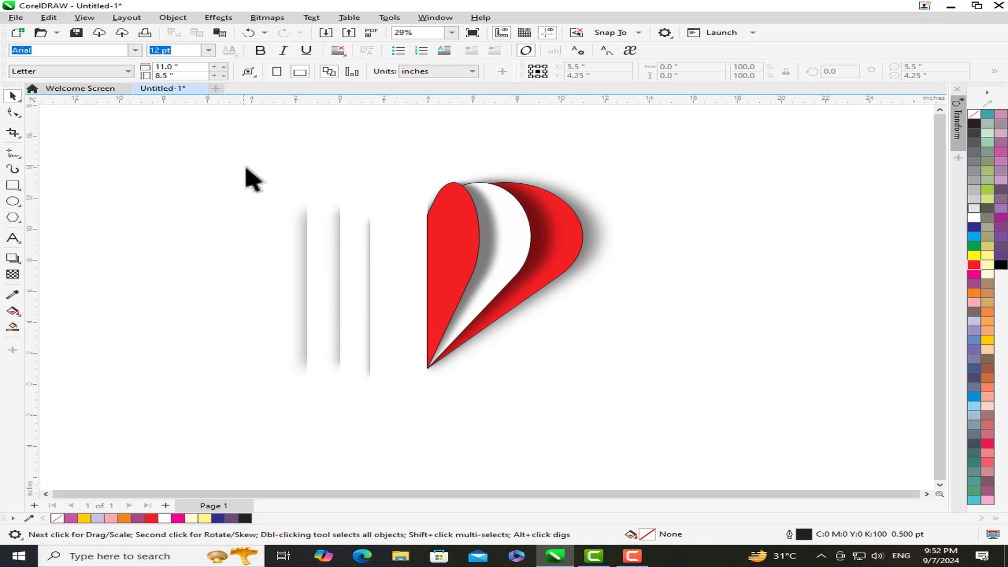
pyautogui.moveTo(245, 165); pyautogui.dragTo(413, 409)
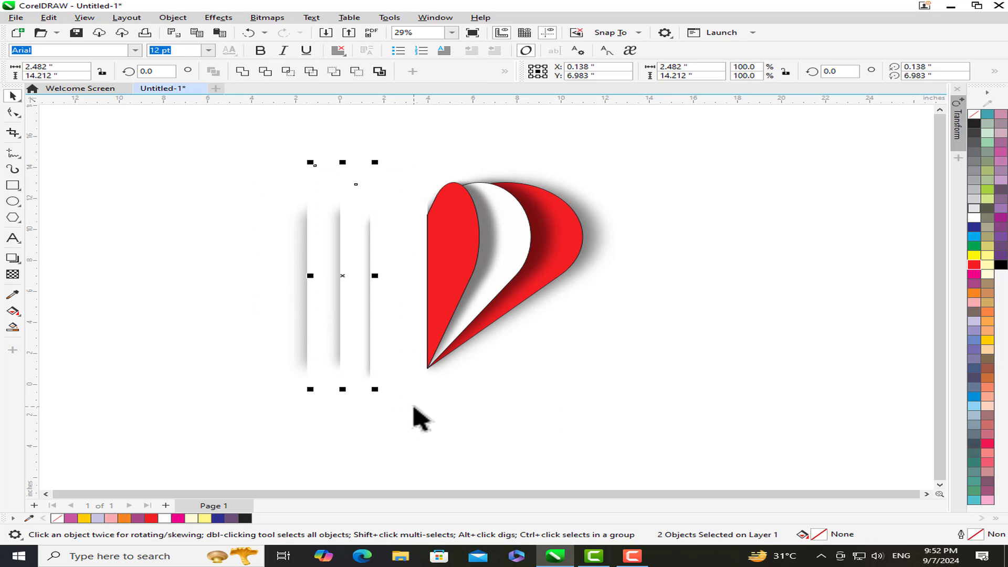
pyautogui.press('Delete')
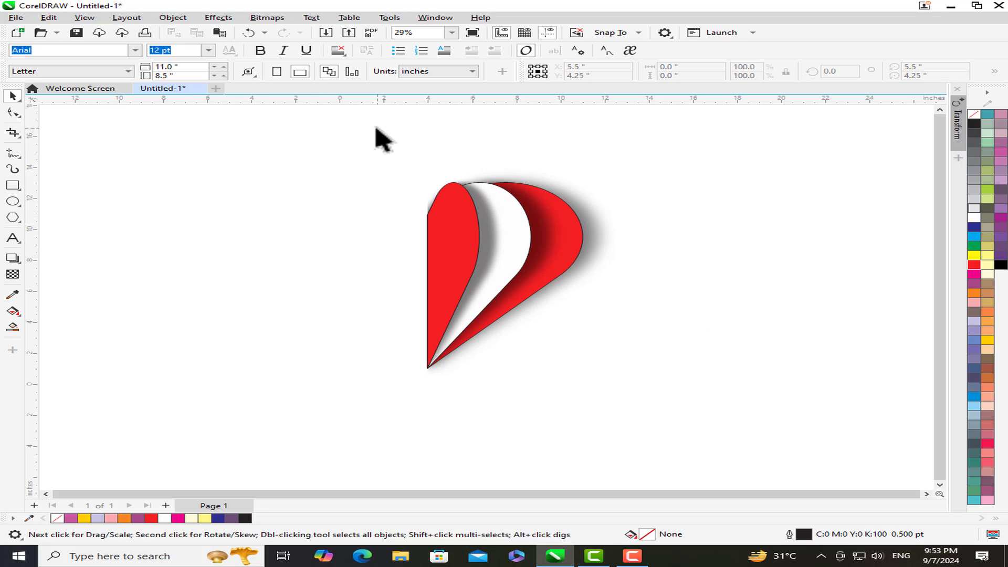
# - Group the half-heart shapes with their shadows and mirror a copy horizontally across the straight edge to complete the heart
pyautogui.moveTo(366, 124); pyautogui.dragTo(717, 415)
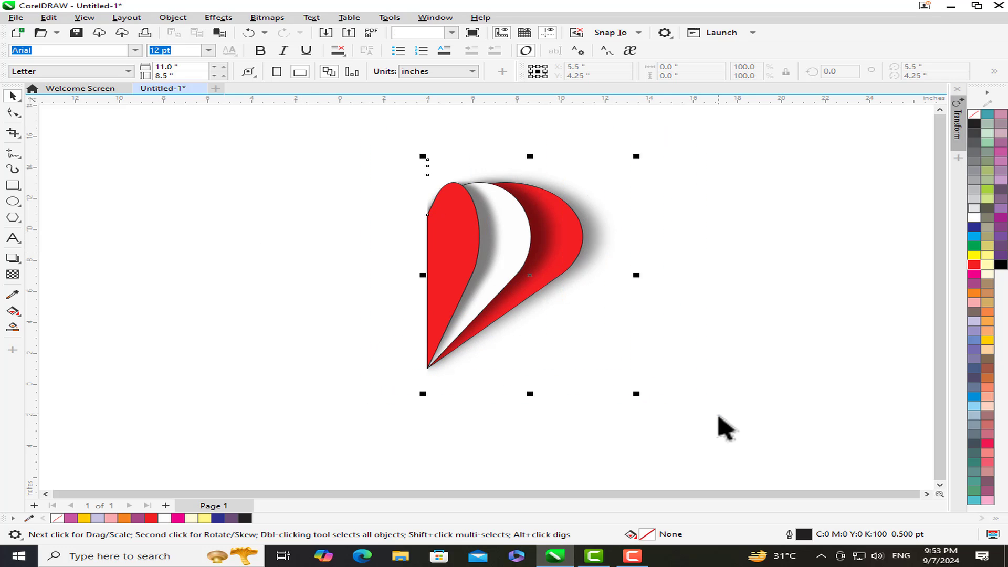
pyautogui.hotkey('ctrl', 'g')
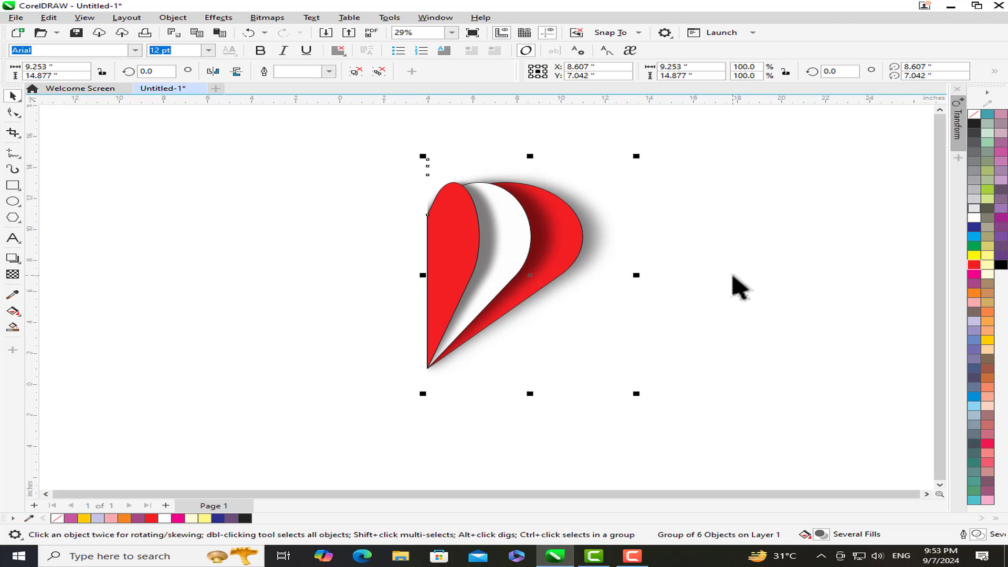
pyautogui.moveTo(636, 275); pyautogui.dragTo(339, 271)
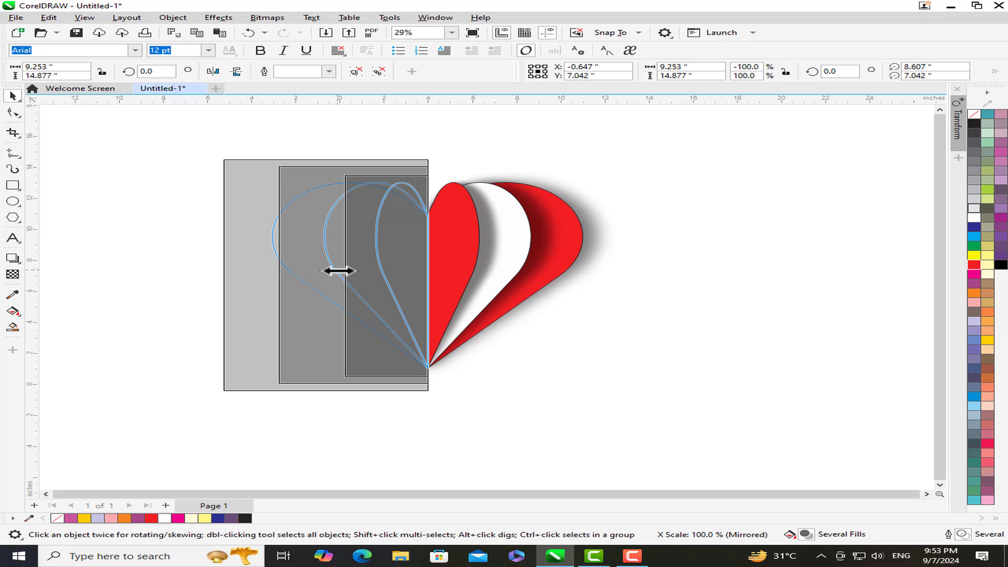
pyautogui.rightClick(337, 281)
pyautogui.moveTo(339, 271); pyautogui.dragTo(338, 281)
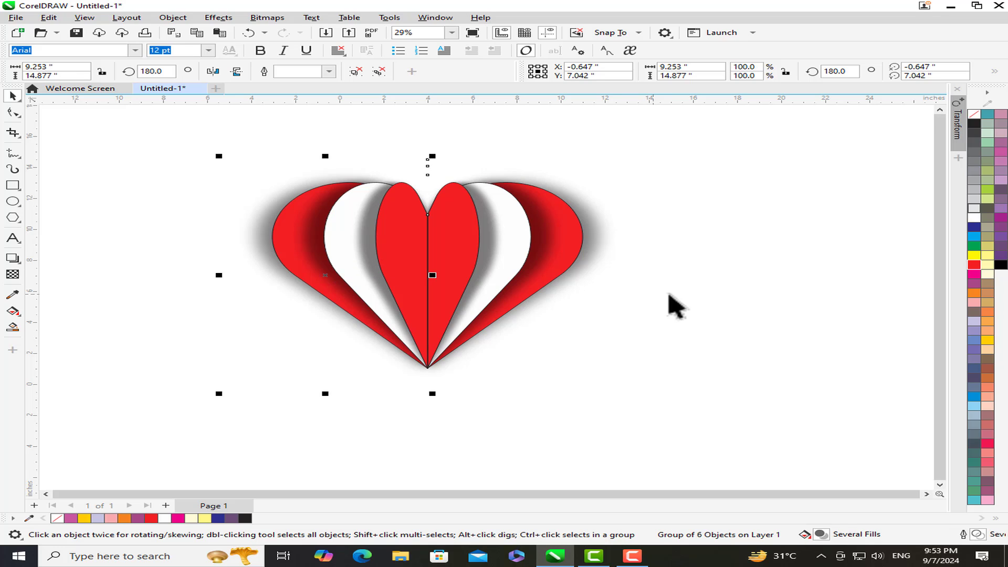
pyautogui.click(730, 289)
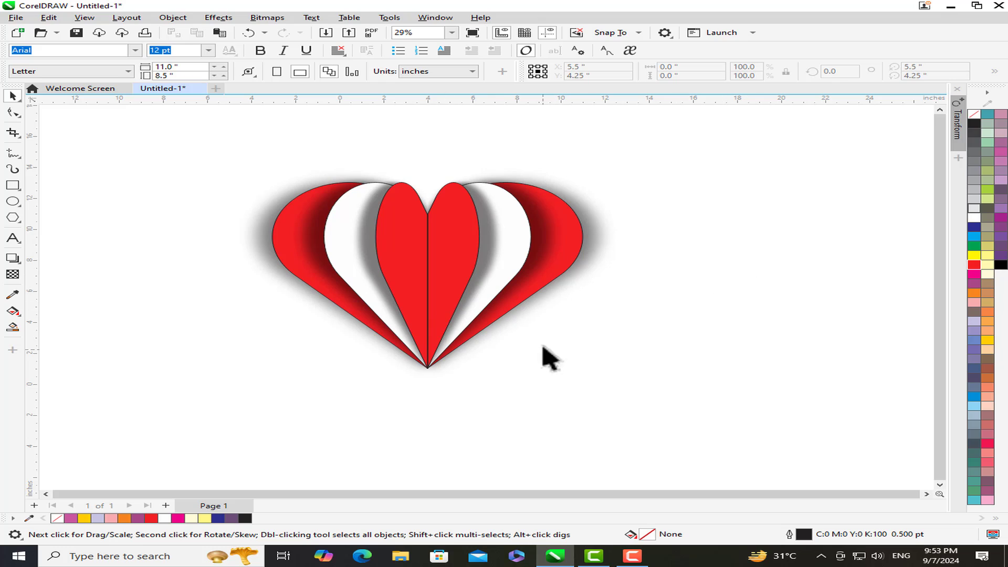
# - Ungroup both the left and right halves of the heart
pyautogui.scroll(-1, 627, 278)
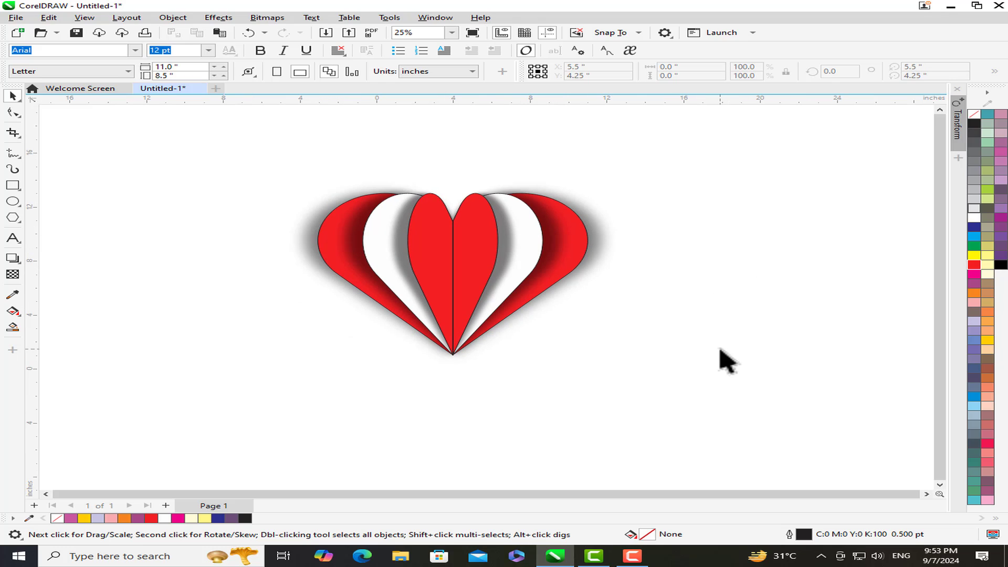
pyautogui.click(427, 249)
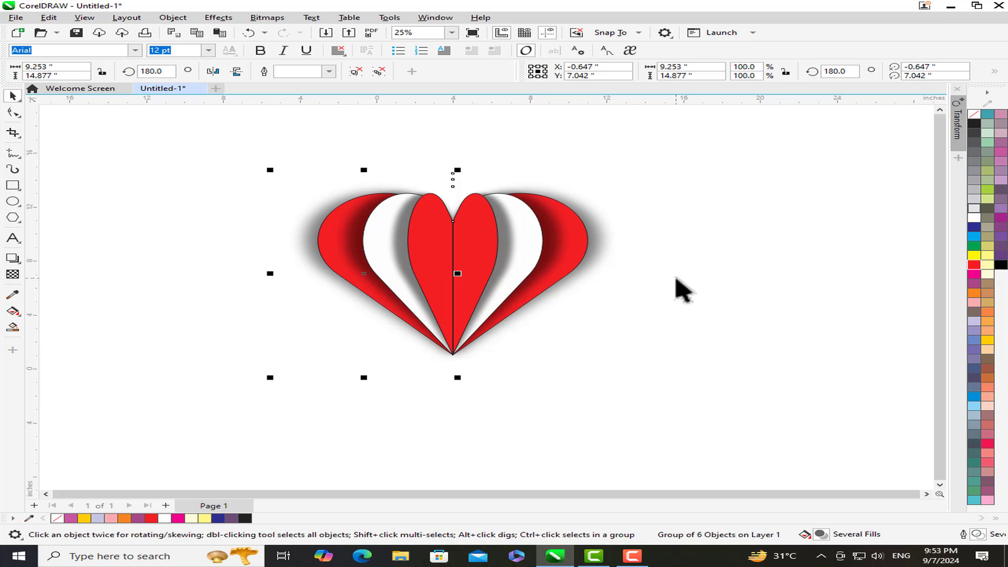
pyautogui.hotkey('ctrl', 'u')
pyautogui.click(676, 278)
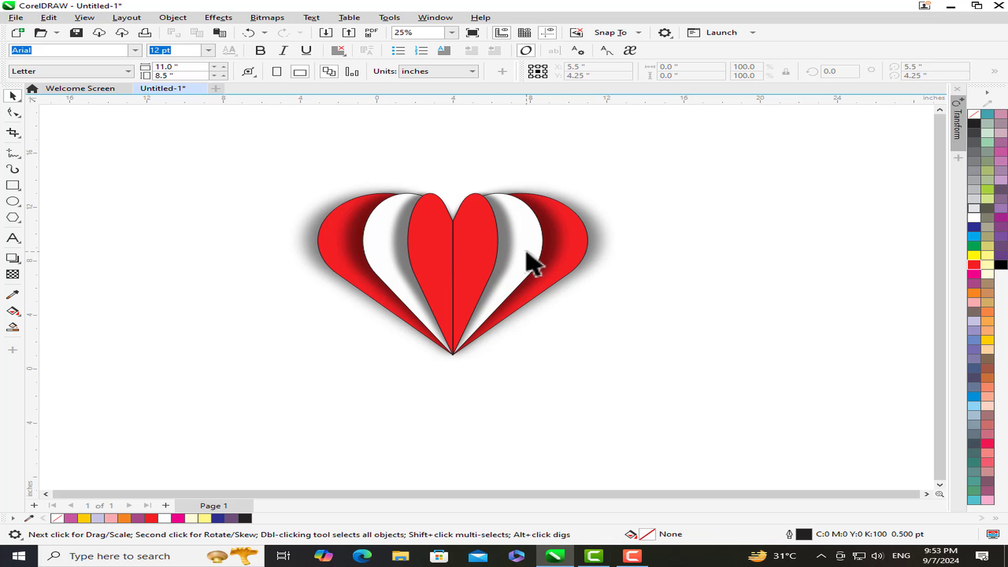
pyautogui.click(477, 242)
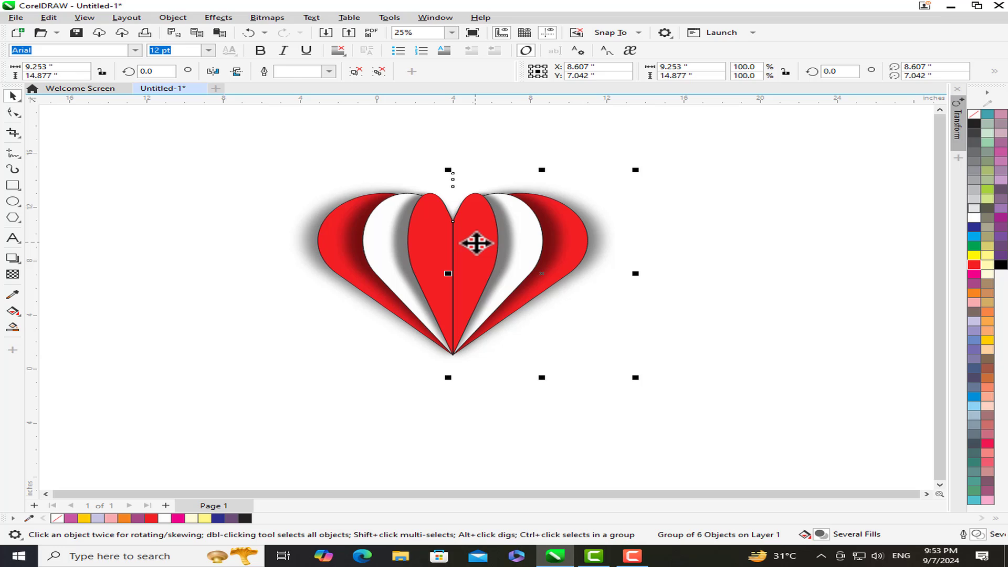
pyautogui.hotkey('ctrl', 'u')
pyautogui.click(837, 277)
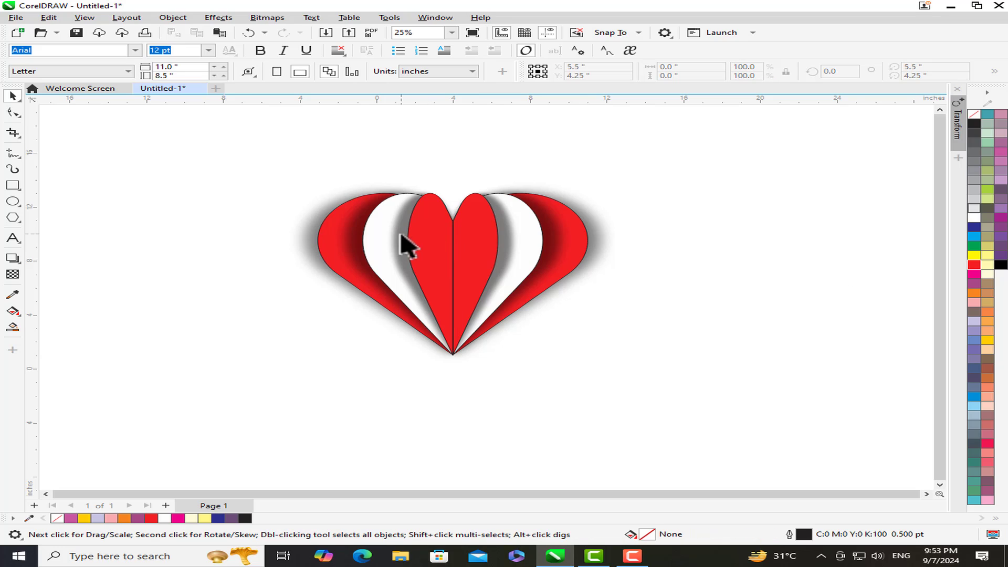
# - Apply a red-to-black fountain fill to the left narrow red shape, darkening toward the heart's centre line
pyautogui.click(429, 242)
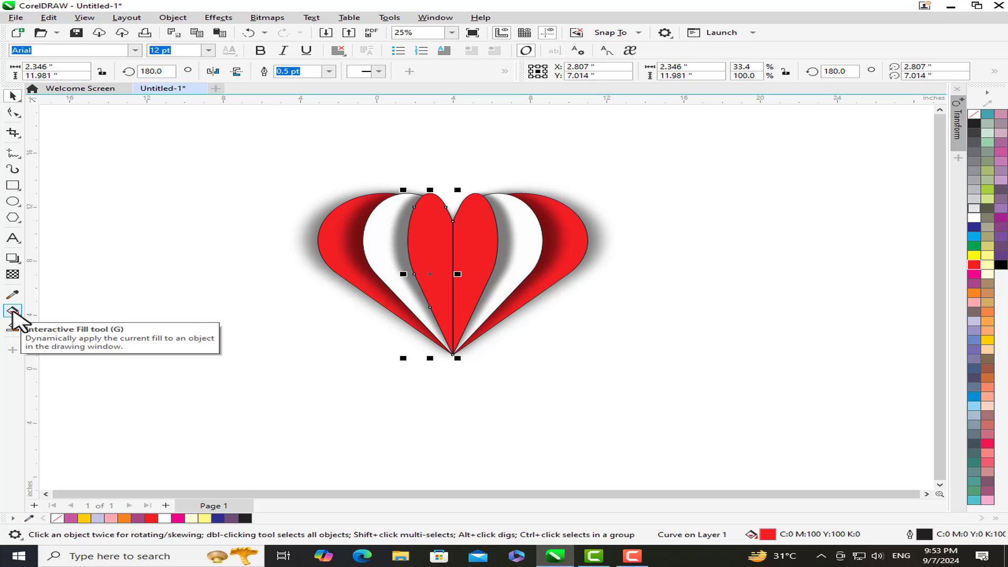
pyautogui.click(12, 311)
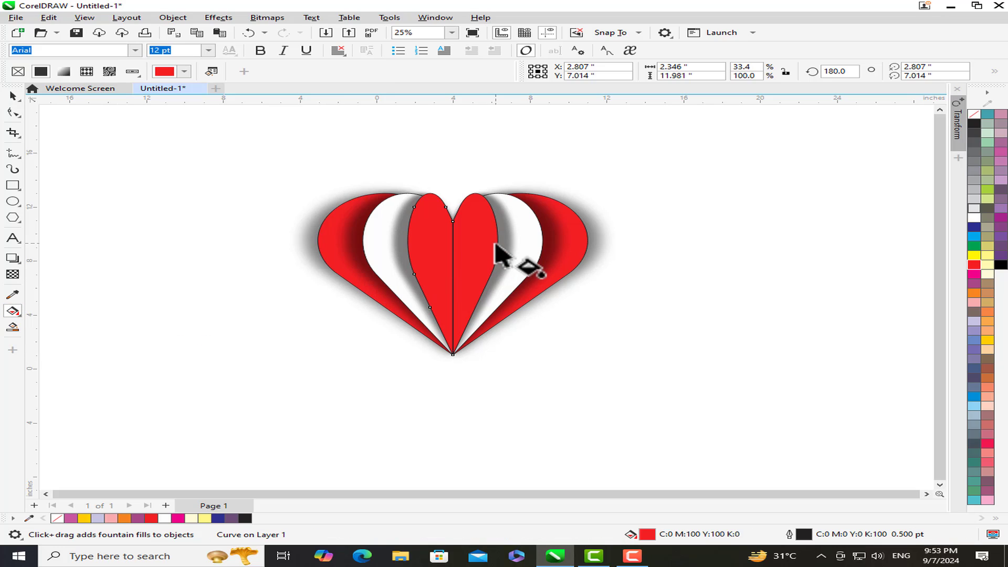
pyautogui.moveTo(408, 245); pyautogui.dragTo(483, 251)
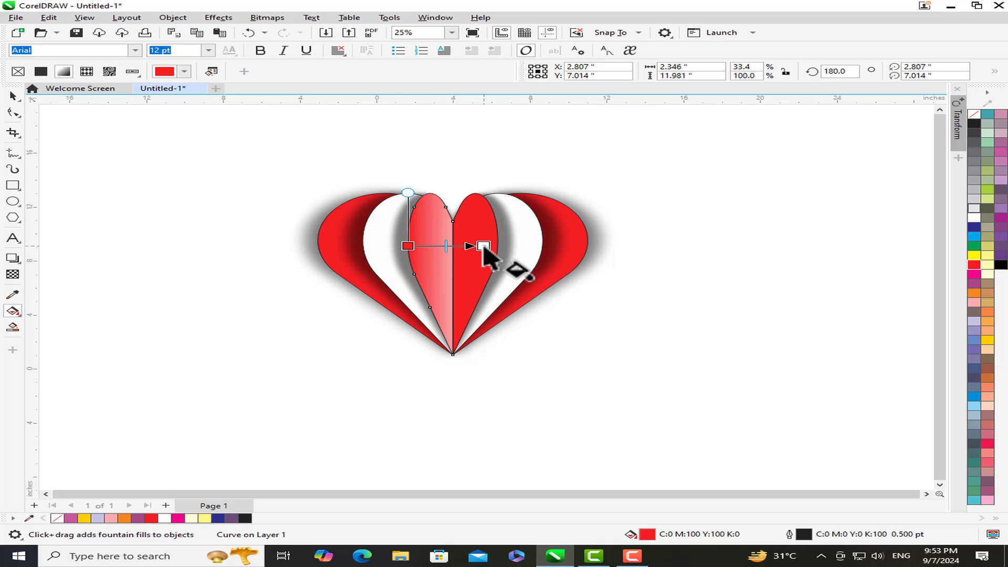
pyautogui.click(974, 123)
pyautogui.moveTo(408, 246); pyautogui.dragTo(412, 247)
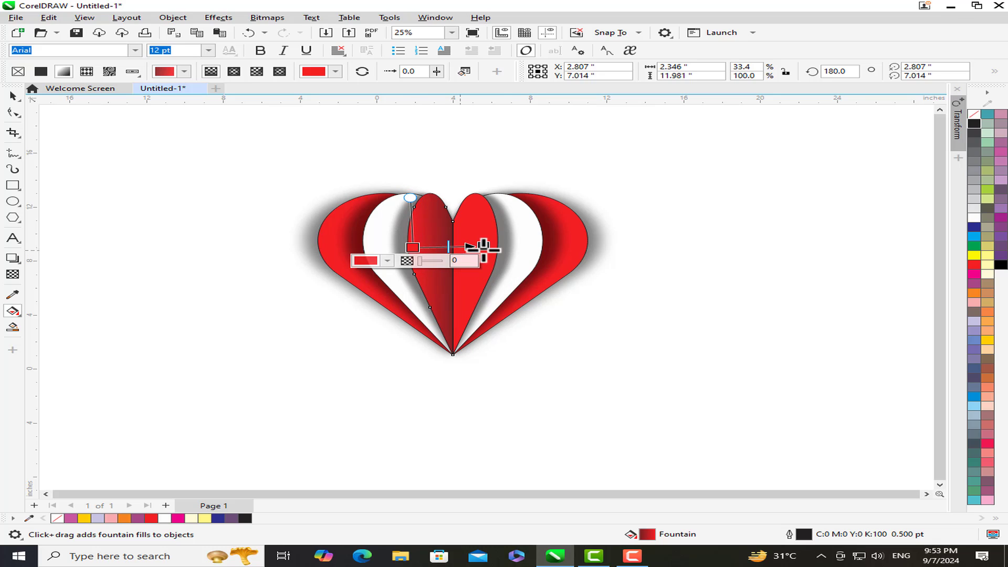
# - Give the right narrow red shape a matching red-to-black fountain fill that darkens toward the centre line
pyautogui.click(484, 280)
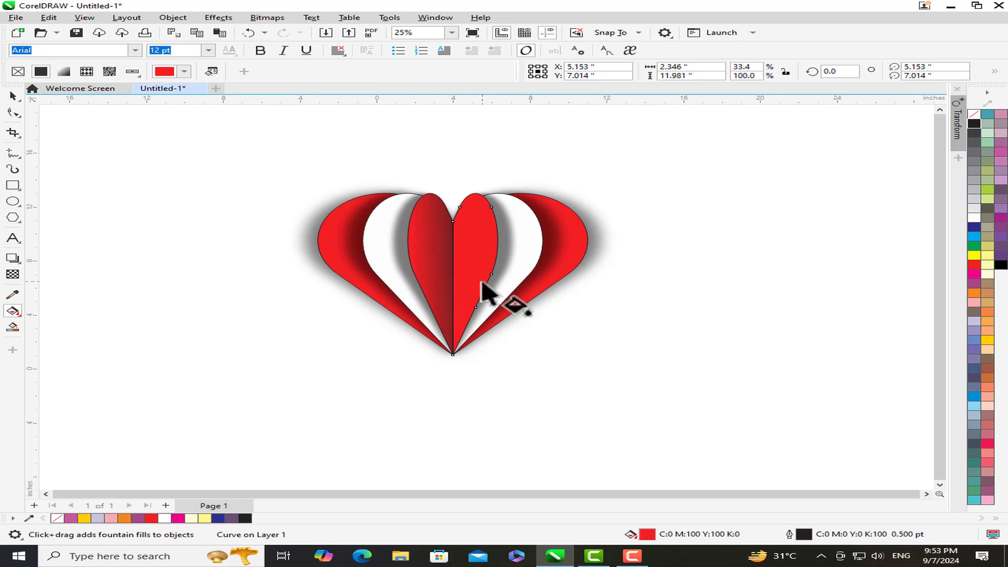
pyautogui.moveTo(495, 255); pyautogui.dragTo(424, 255)
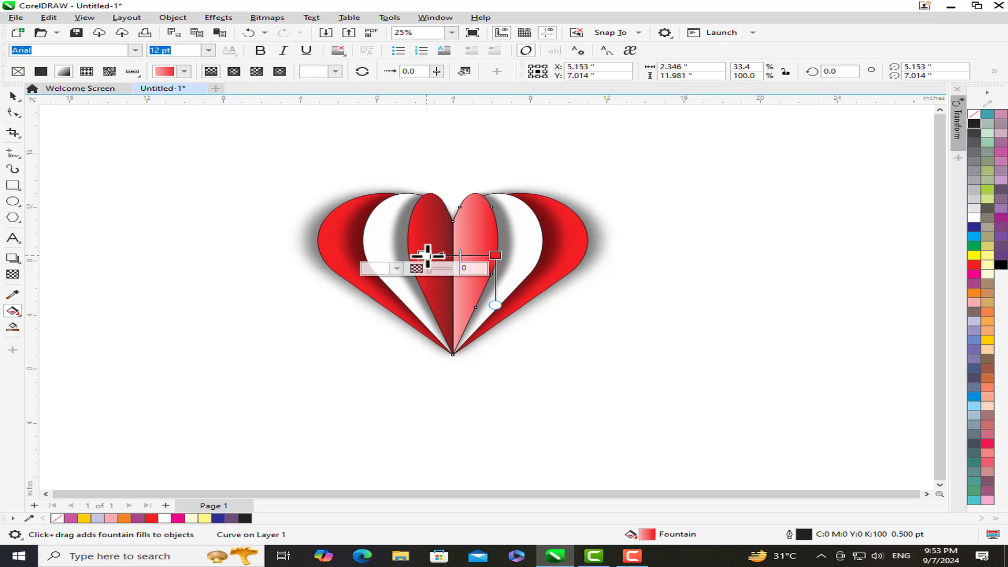
pyautogui.click(974, 124)
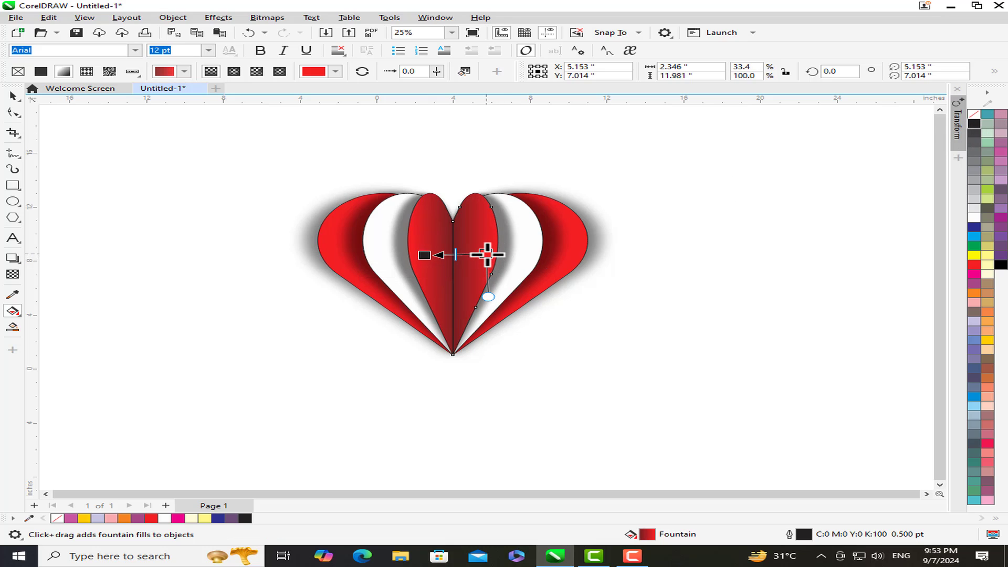
pyautogui.click(13, 96)
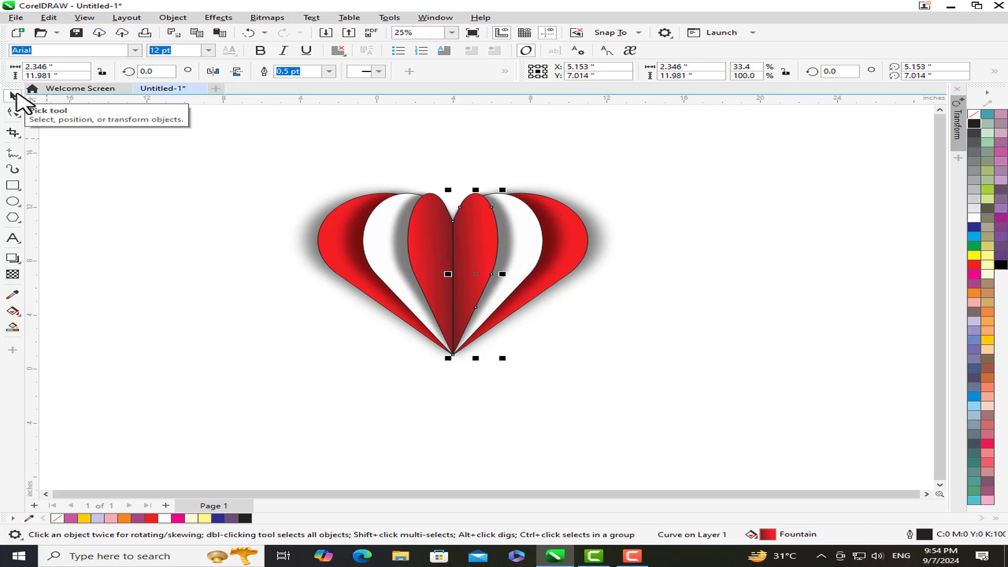
pyautogui.click(721, 277)
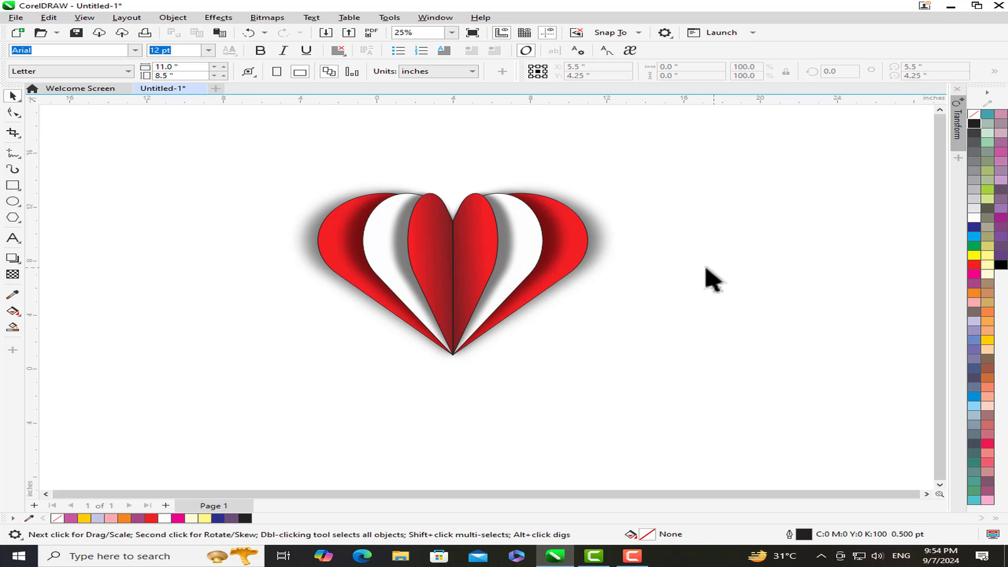
# - Group all shapes and shadows of both heart halves into one object
pyautogui.moveTo(240, 132); pyautogui.dragTo(722, 421)
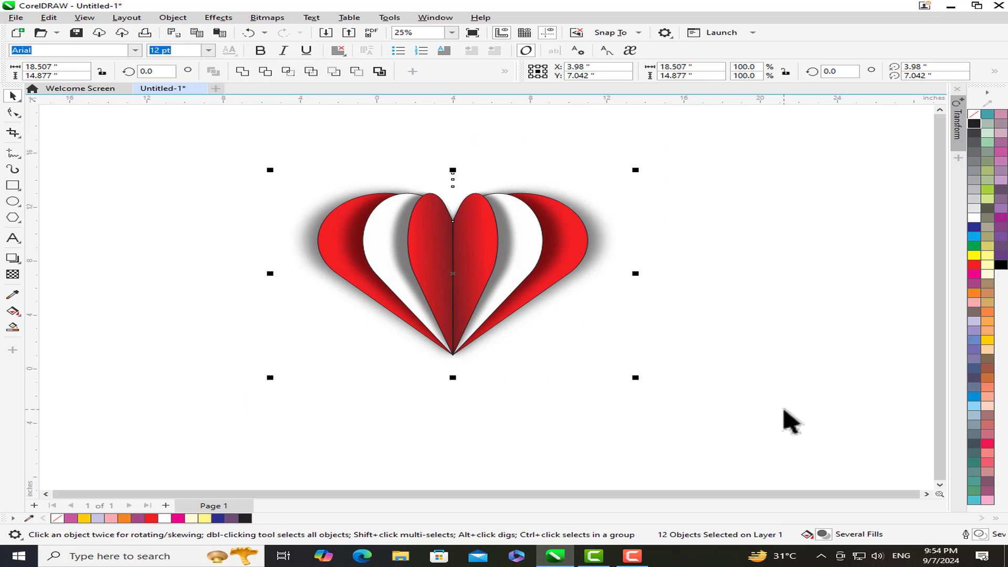
pyautogui.hotkey('ctrl', 'g')
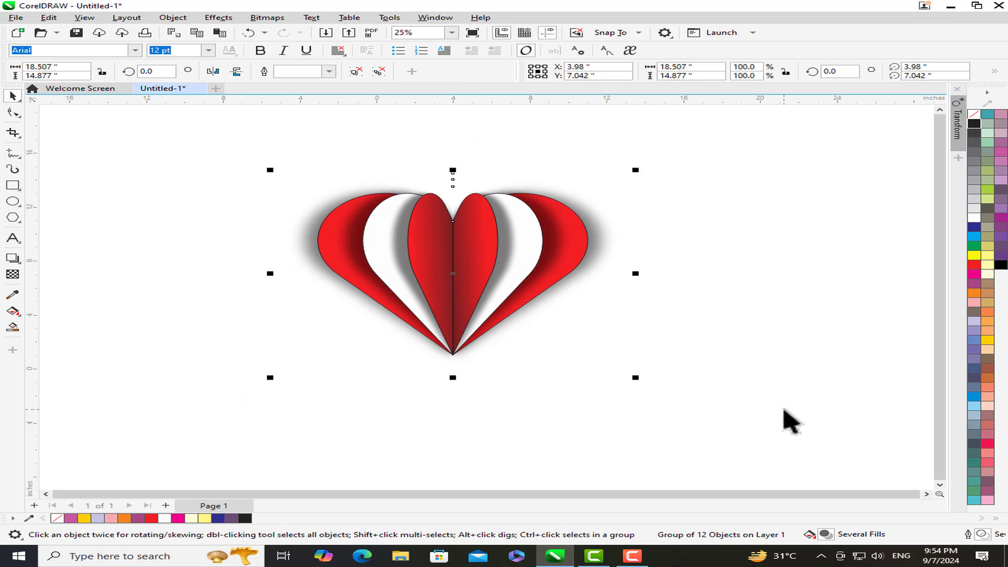
pyautogui.click(705, 231)
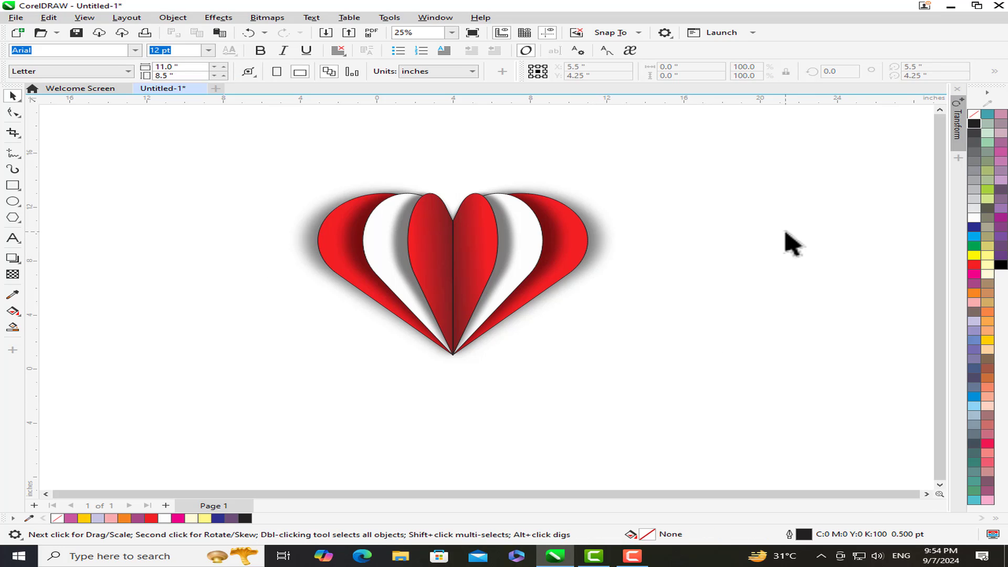